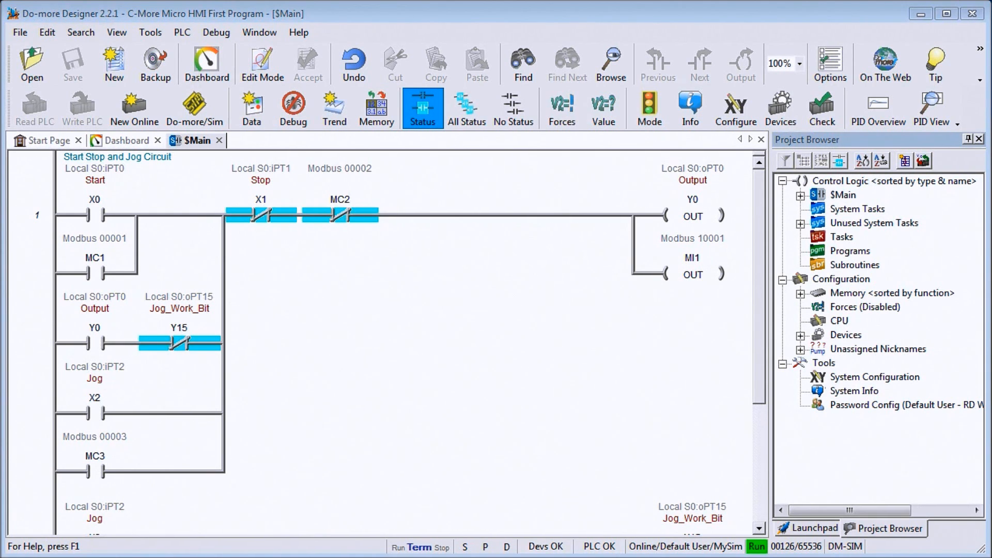
Review the start/stop/jog circuit article in the browser and the Modbus TCP address table image, and return to the ladder program.
key("alt+Tab")
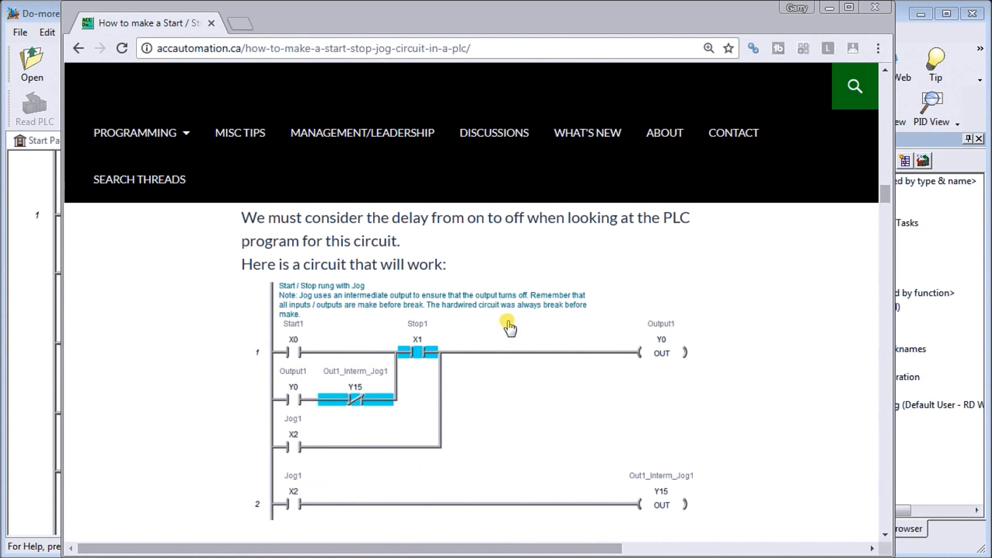
left_click(835, 7)
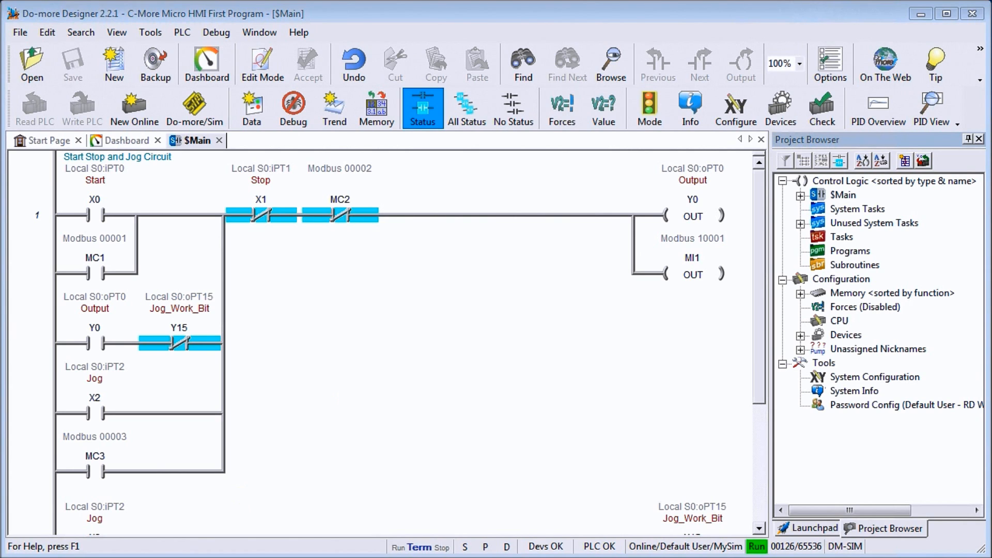
left_click(75, 557)
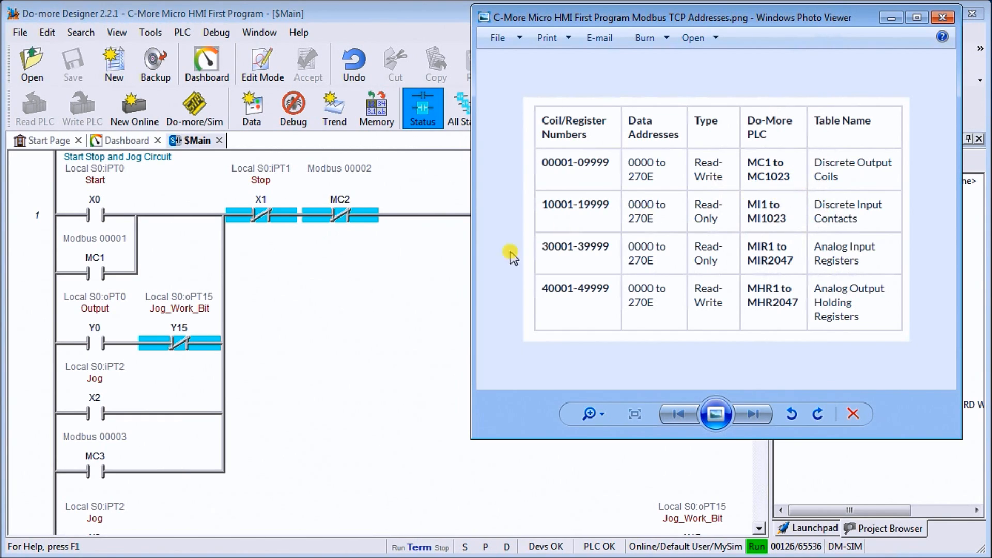
left_click(364, 304)
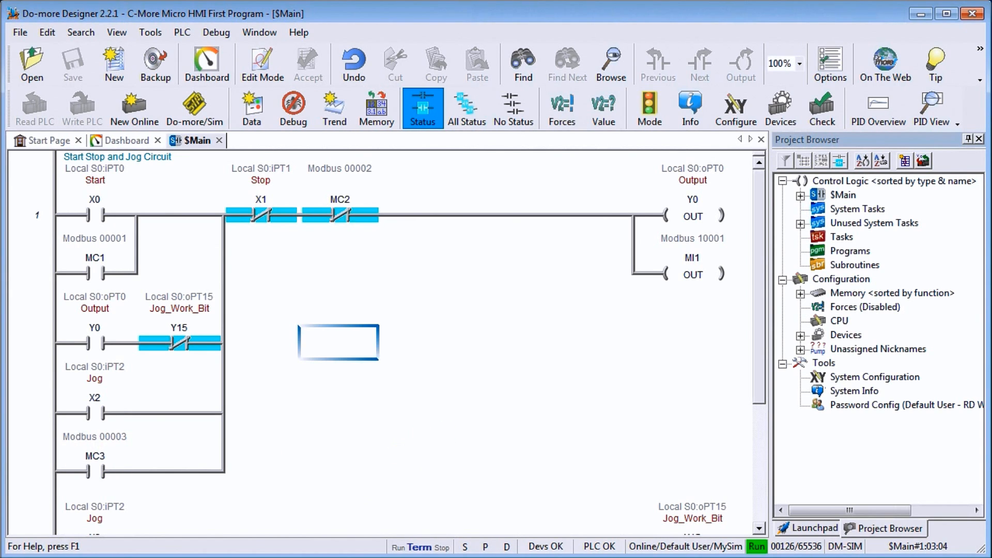
Switch to the Do-more Simulator and test the ladder circuit by turning inputs X0, X1 and X2 on and off one after another.
left_click(269, 557)
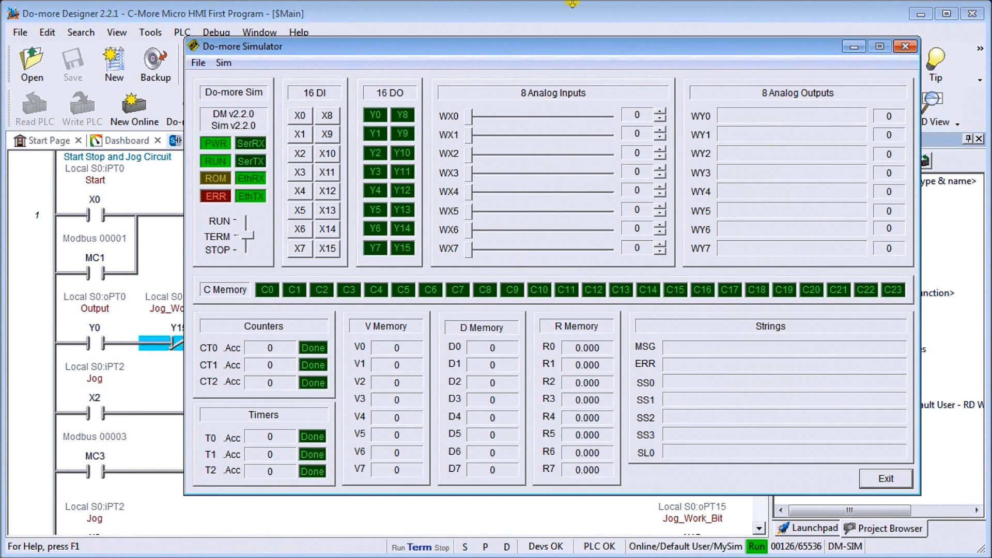
left_click(536, 51)
left_click_drag(536, 51, 612, 299)
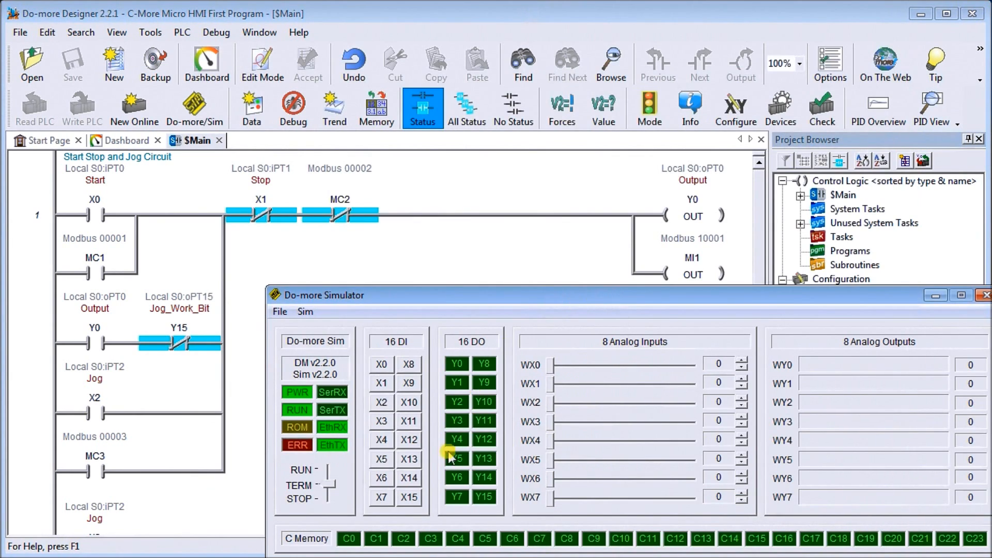
left_click(381, 365)
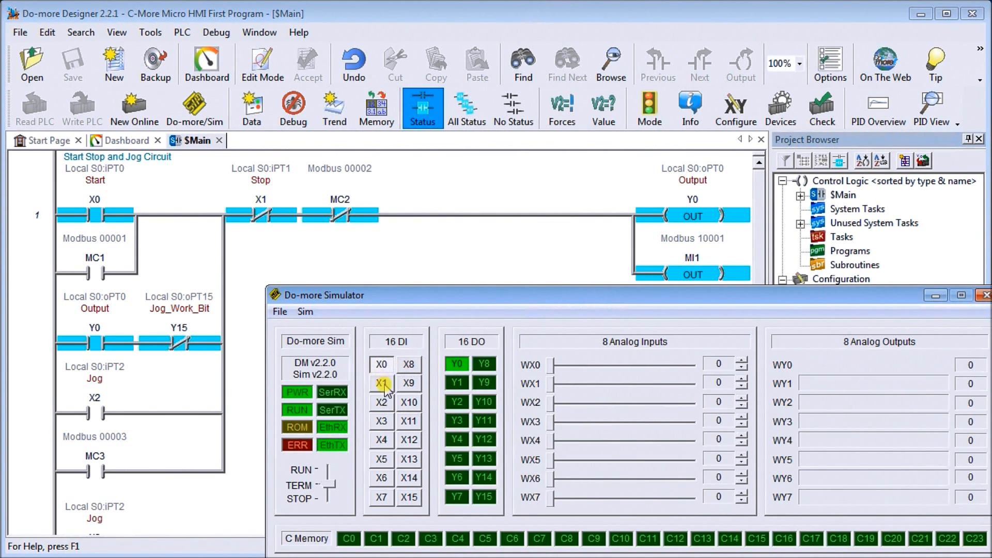
left_click(381, 368)
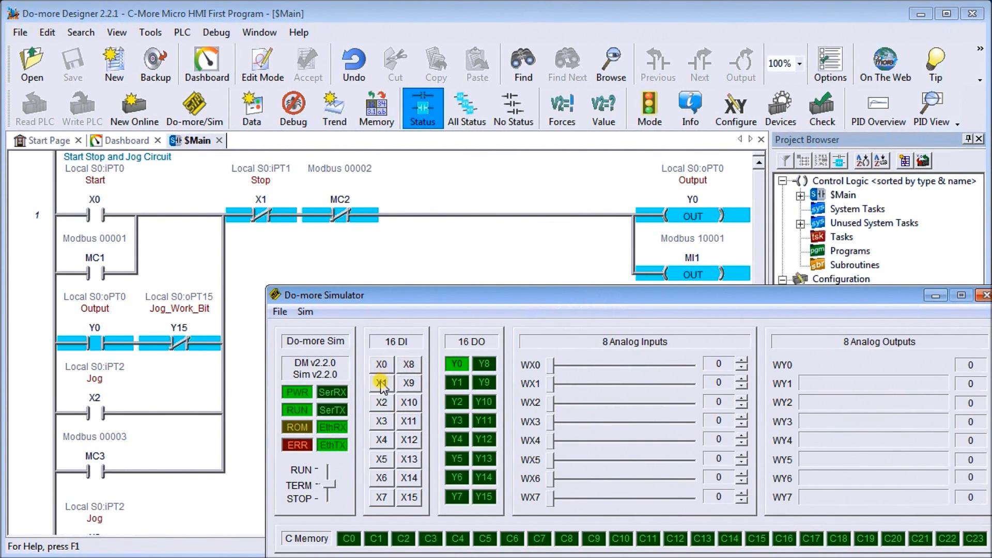
left_click(381, 385)
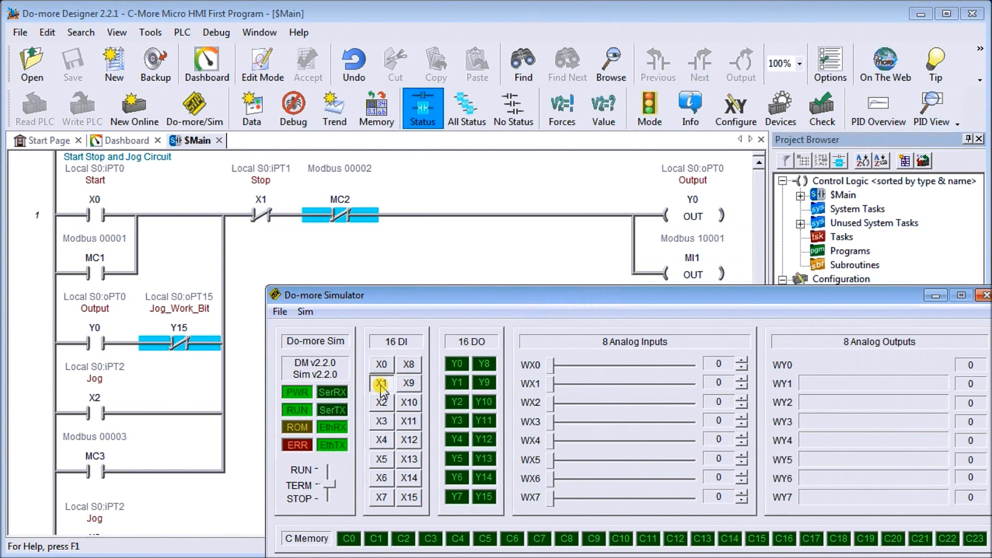
left_click(382, 385)
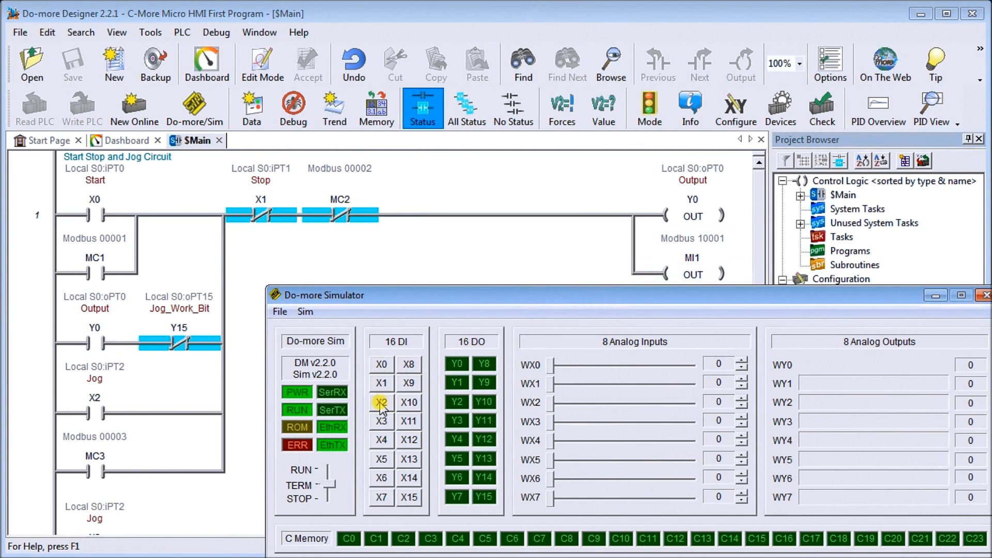
left_click(382, 404)
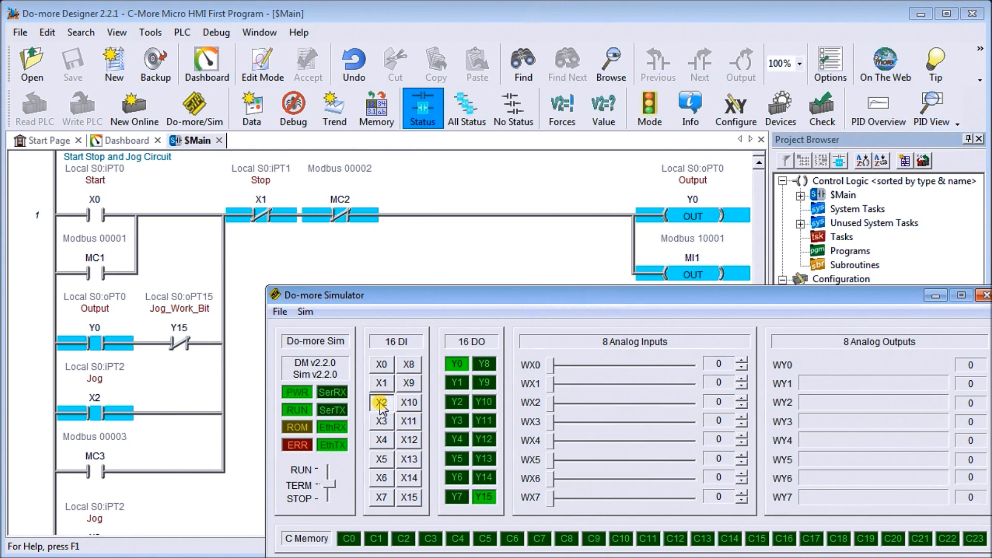
left_click(381, 404)
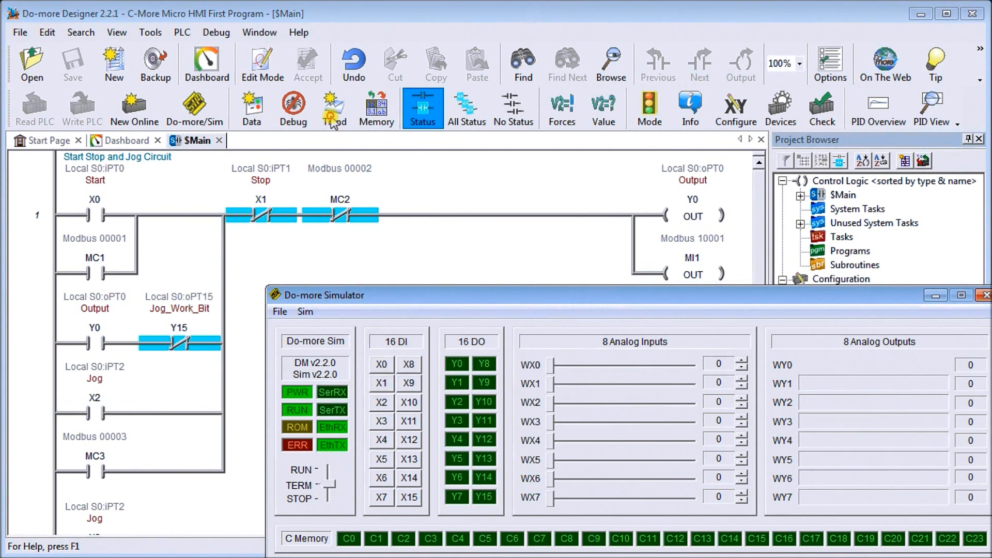
left_click_drag(448, 299, 326, 89)
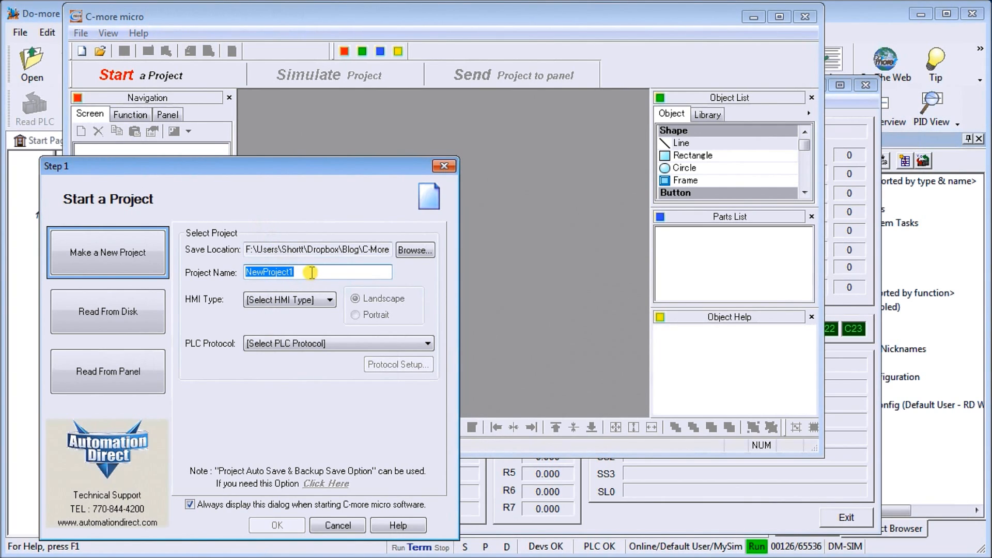
Name the new C-more micro project "C-More Micro First Program" and select EA3-T4CL as its HMI type.
type("C")
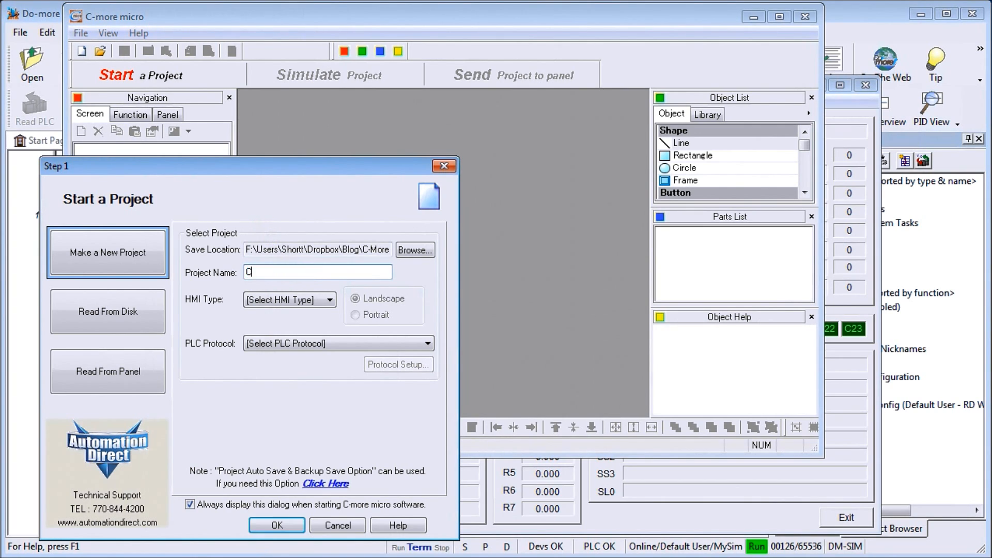
type("-More Micro First Program")
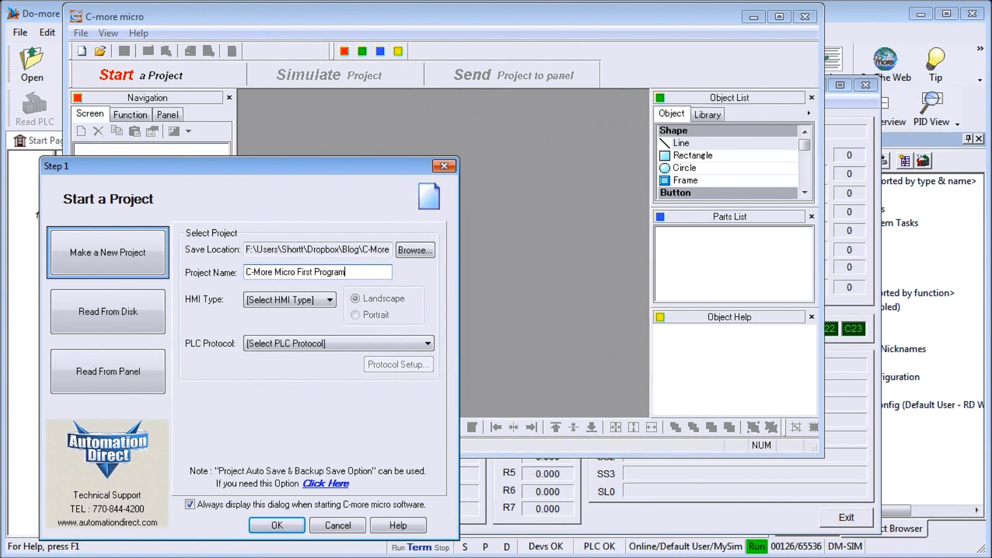
left_click(314, 309)
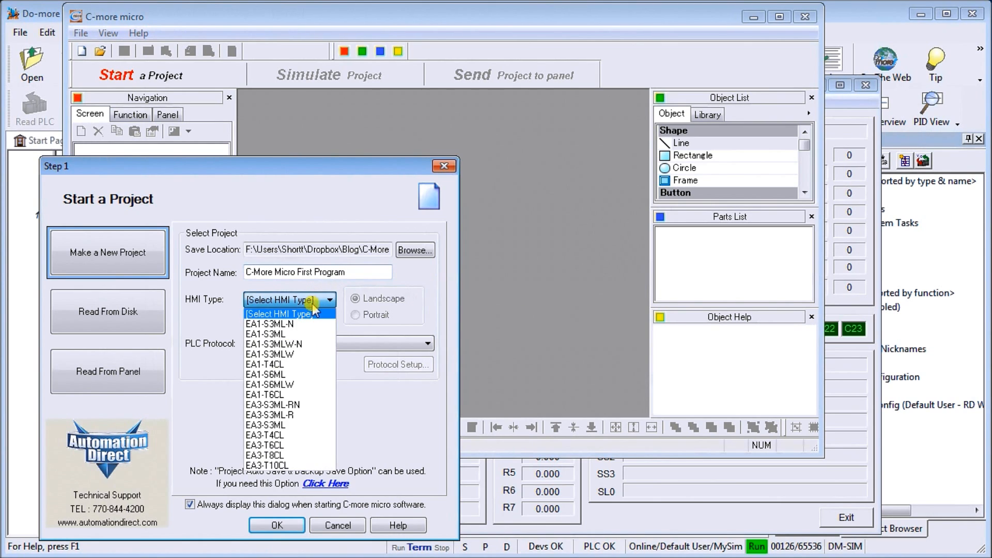
left_click(300, 435)
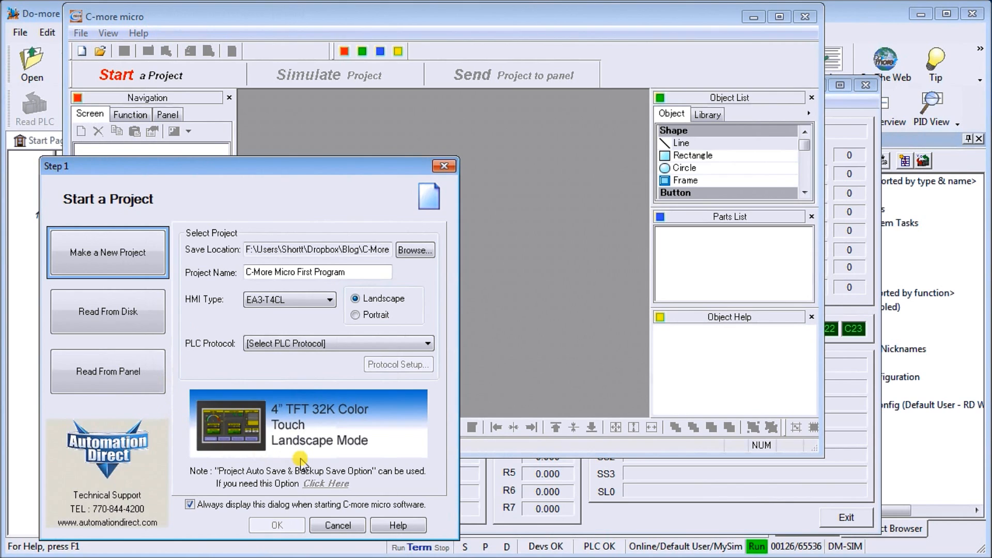
Select Modbus TCP/IP as the project's PLC protocol and open its protocol setup.
left_click(293, 345)
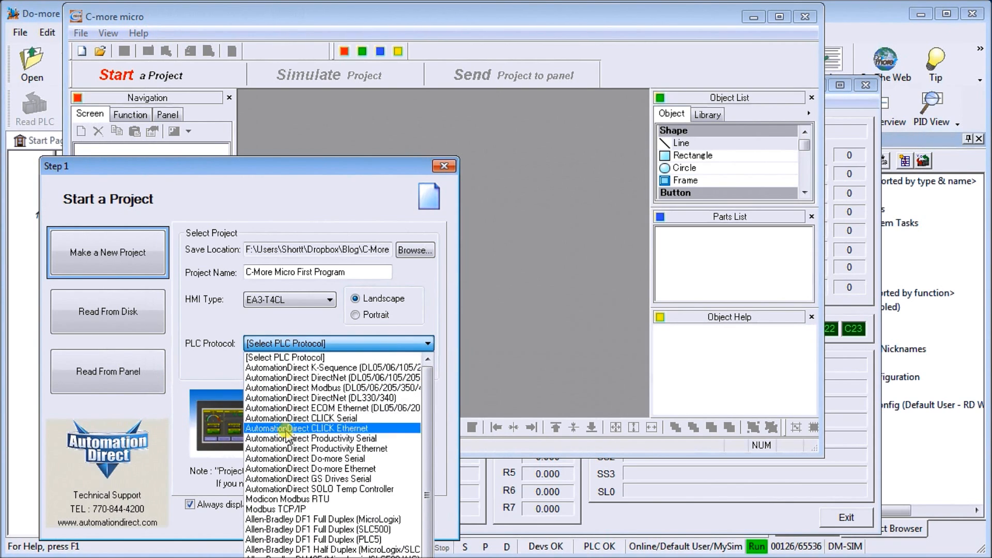
left_click(284, 508)
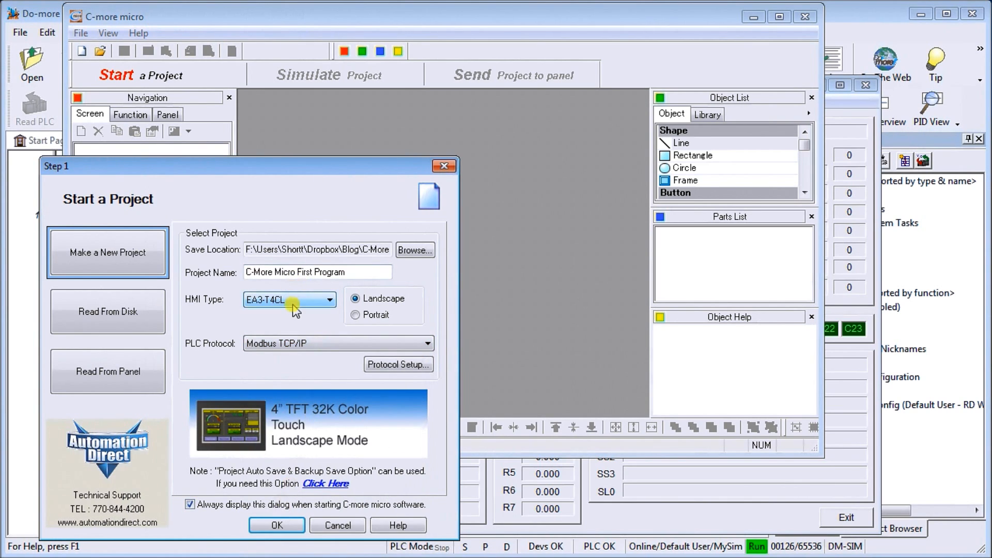
left_click(397, 367)
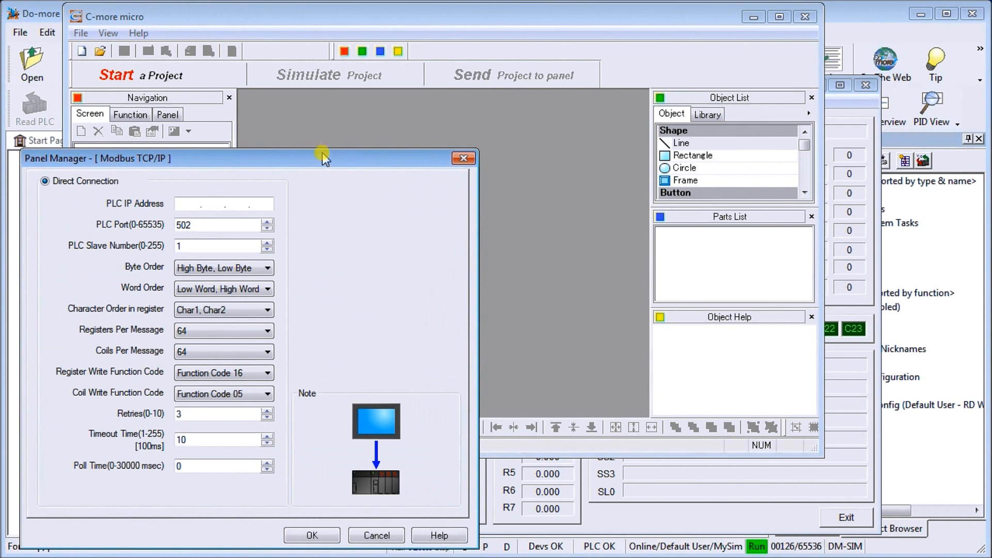
left_click_drag(320, 158, 389, 96)
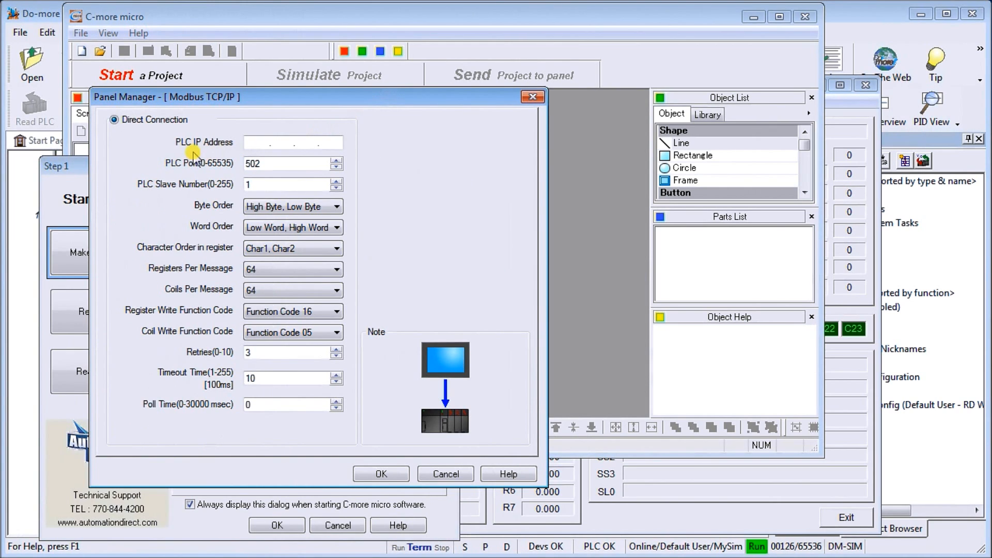
Switch to Do-more Designer and check the PLC's IP address and Modbus/TCP server settings in the system configuration.
left_click(41, 9)
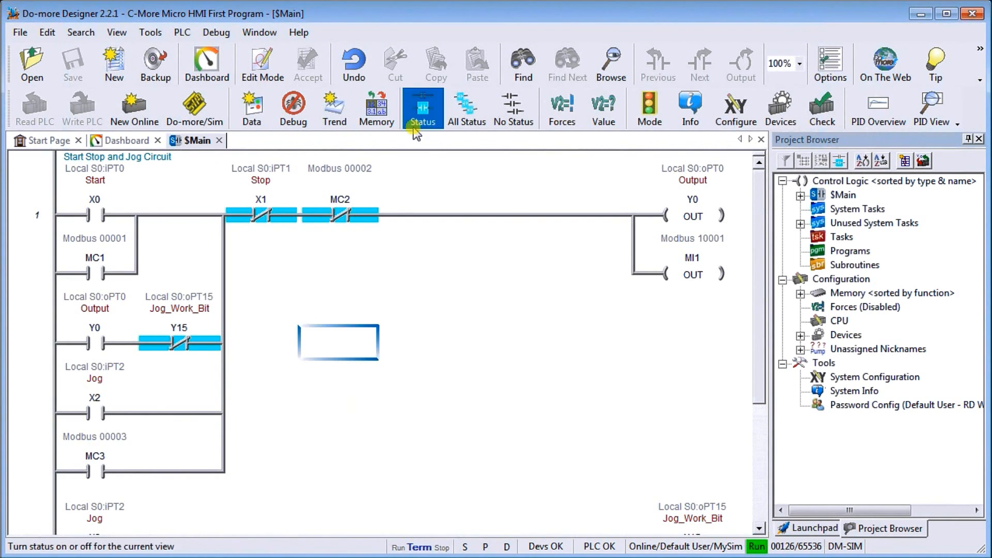
left_click(852, 382)
double_click(852, 381)
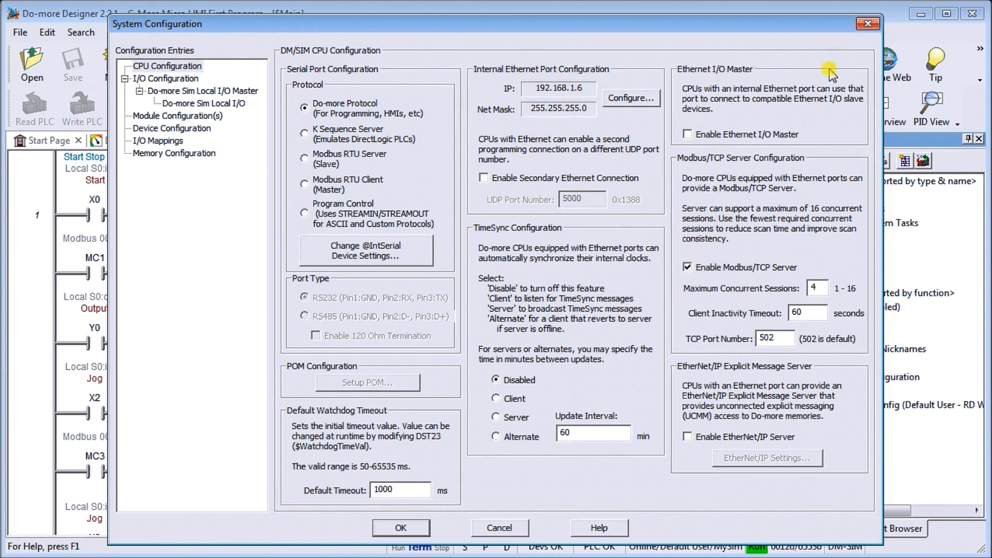
left_click(403, 527)
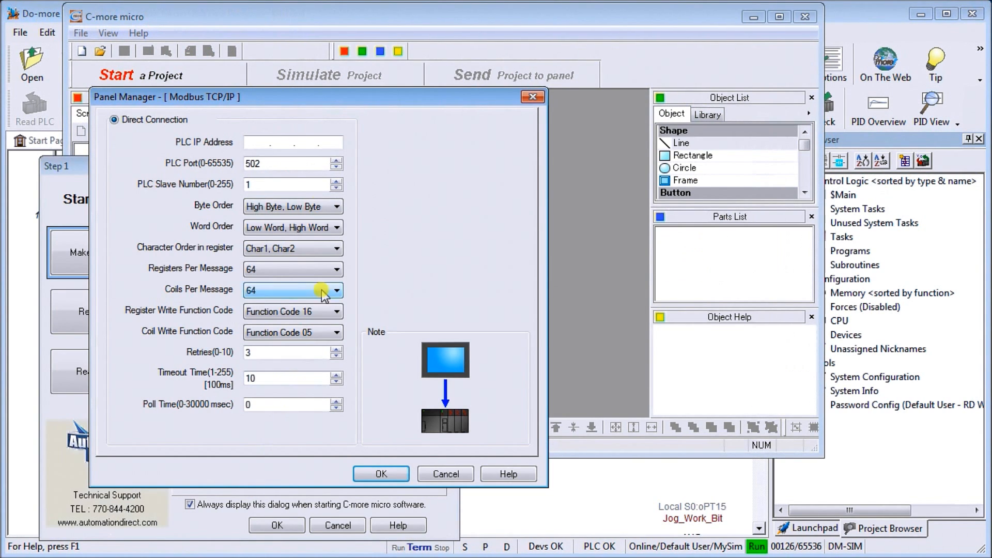
Set the PLC IP address to 192.168.1.6 in the Modbus TCP/IP setup and create the C-more micro project.
left_click(282, 151)
left_click(267, 145)
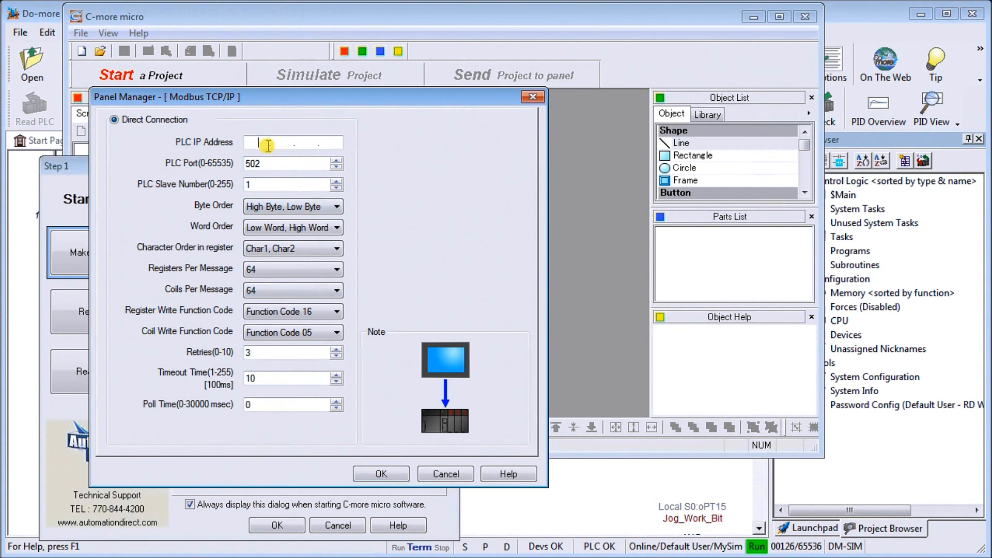
type("192 . 168 .")
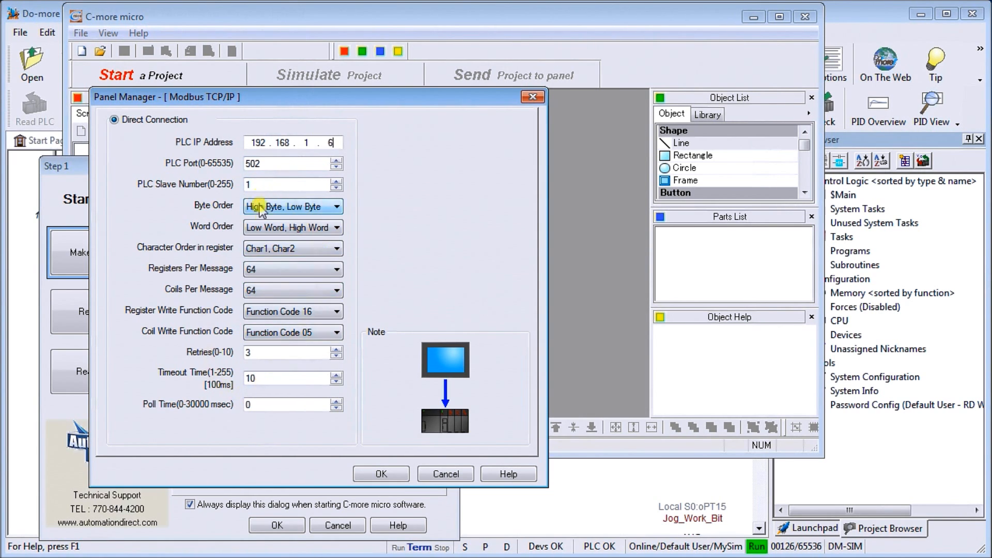
left_click(381, 474)
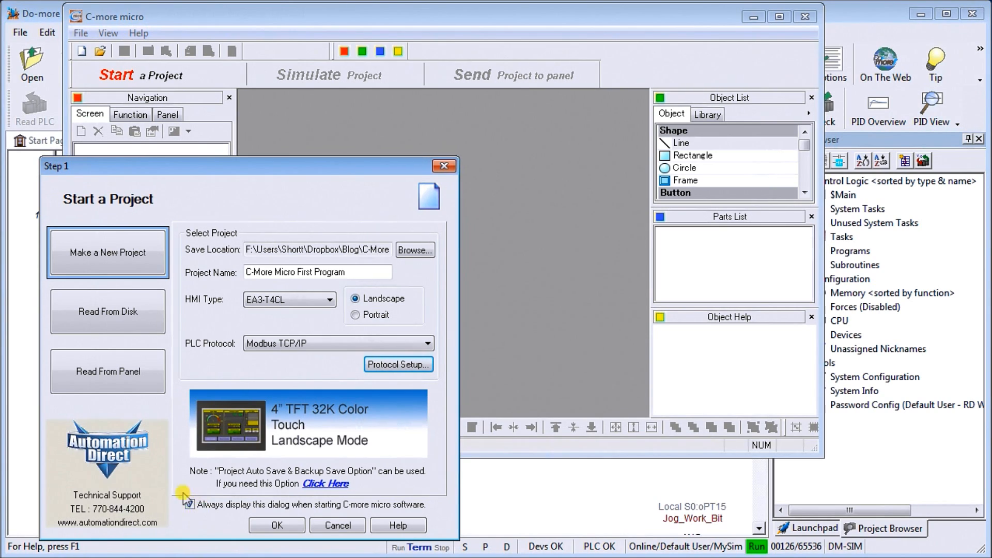
left_click(287, 524)
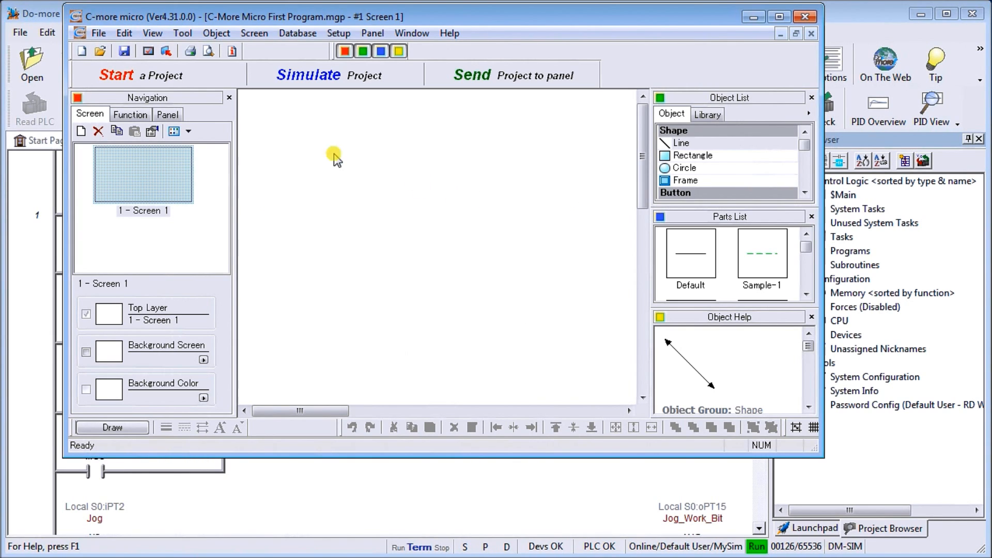
Place a Sample-11 pushbutton from the parts list in the upper part of Screen 1, bringing up its properties.
left_click(152, 34)
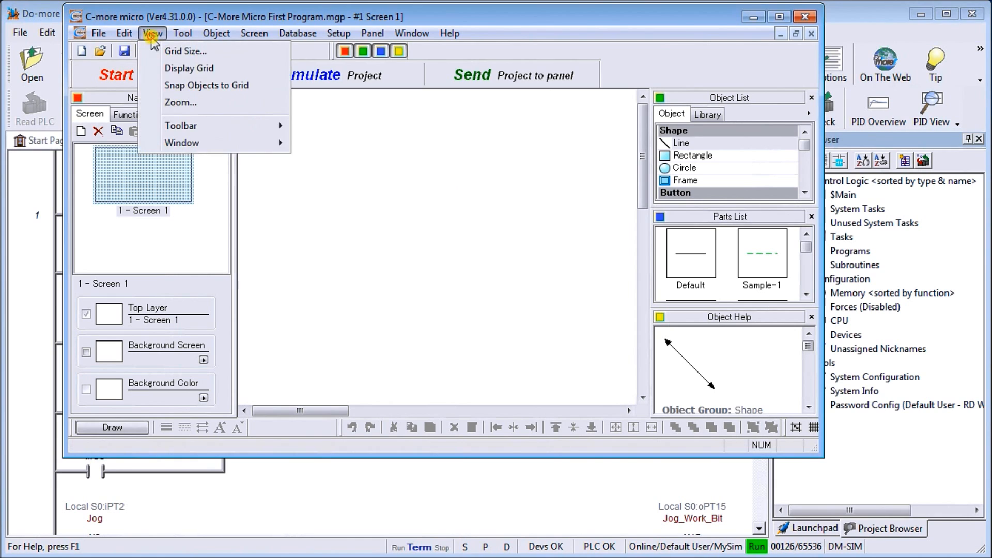
left_click(161, 101)
left_click(400, 205)
left_click(398, 318)
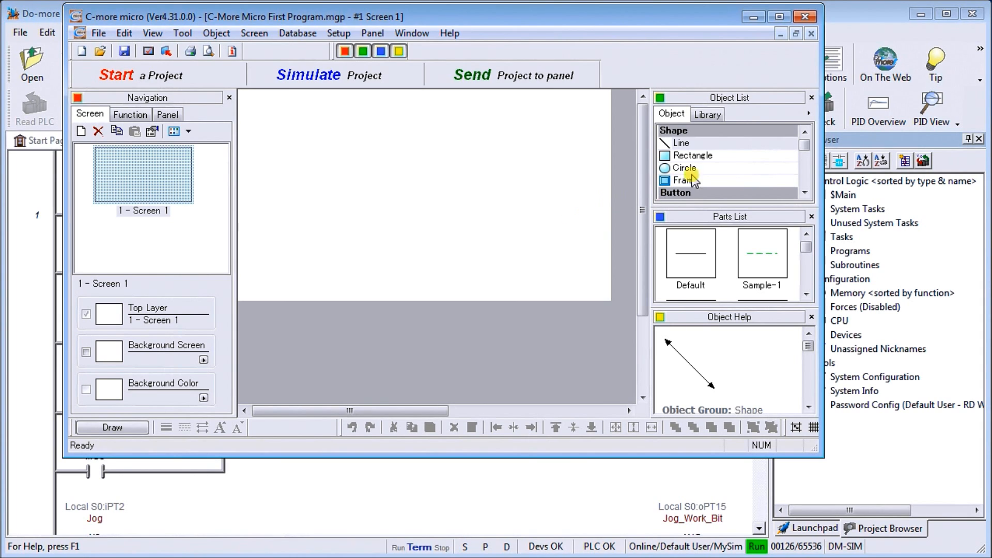
left_click(804, 192)
left_click(804, 192)
left_click(803, 193)
left_click(733, 167)
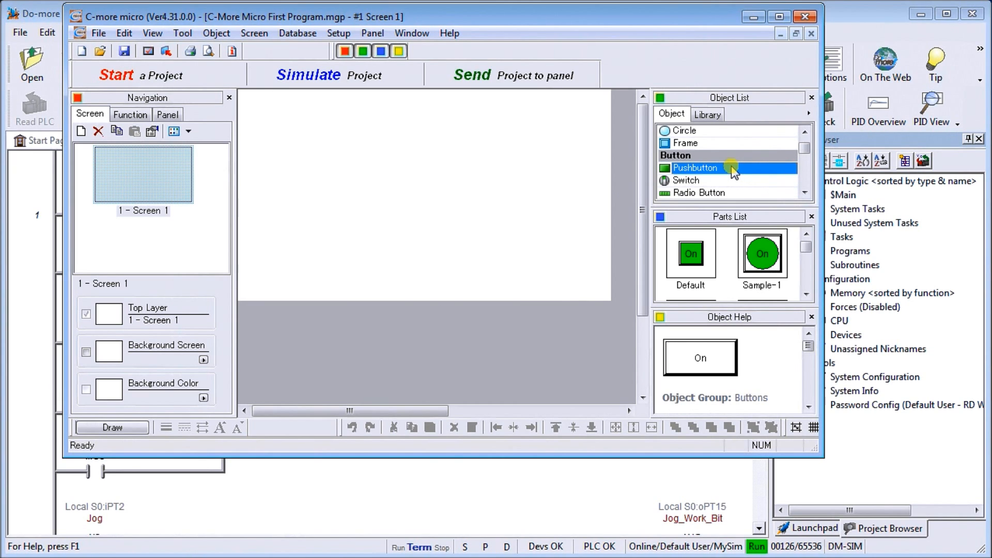
left_click_drag(806, 248, 806, 252)
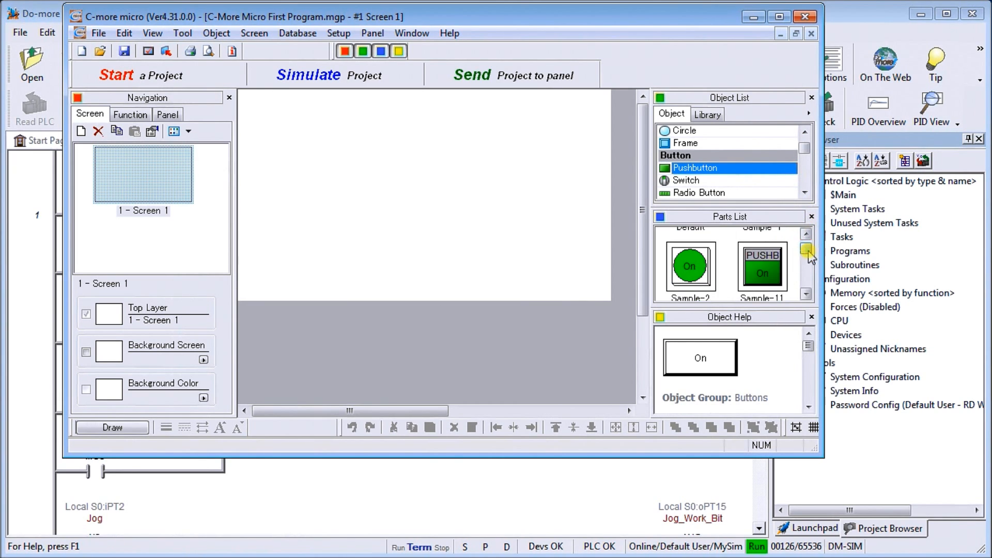
left_click(763, 274)
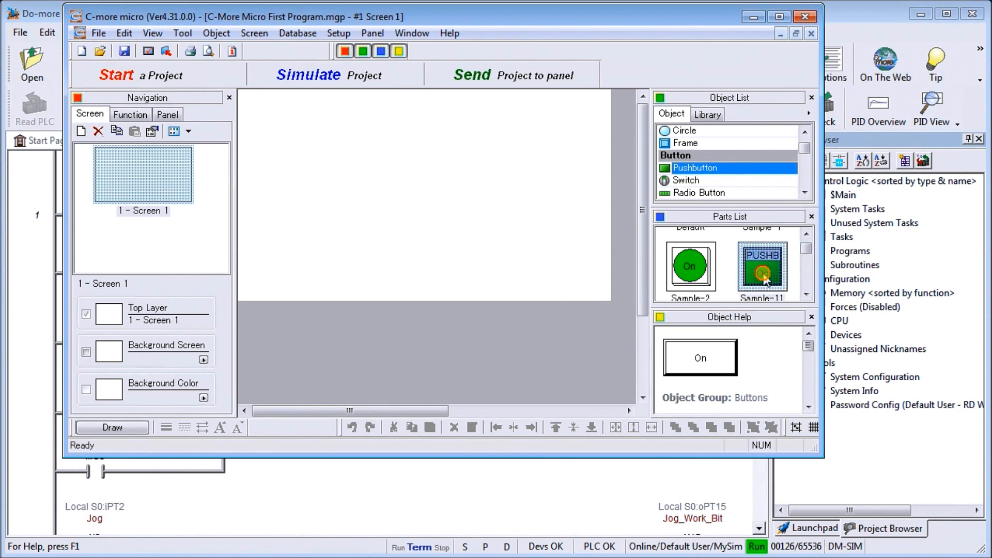
left_click(806, 294)
left_click_drag(768, 246, 300, 217)
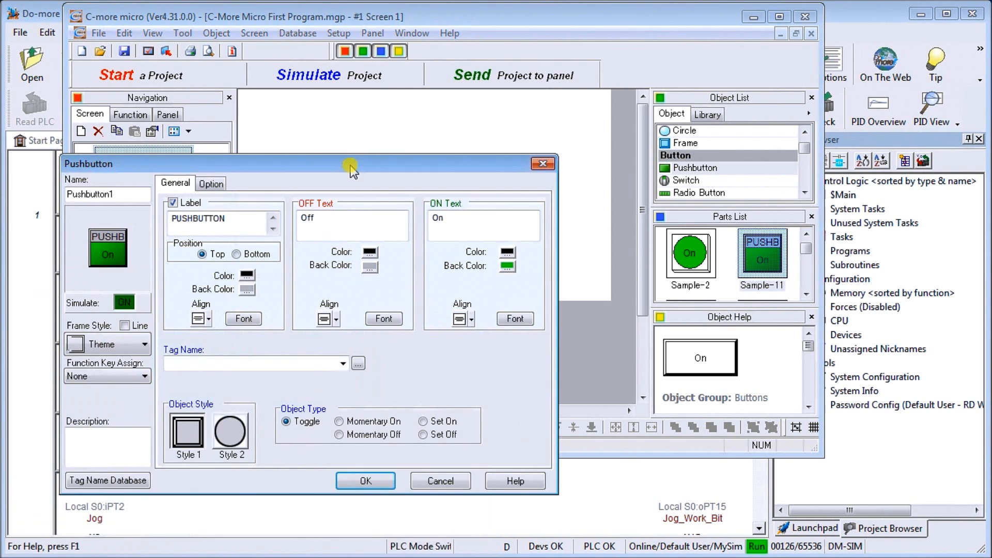
left_click_drag(344, 165, 317, 203)
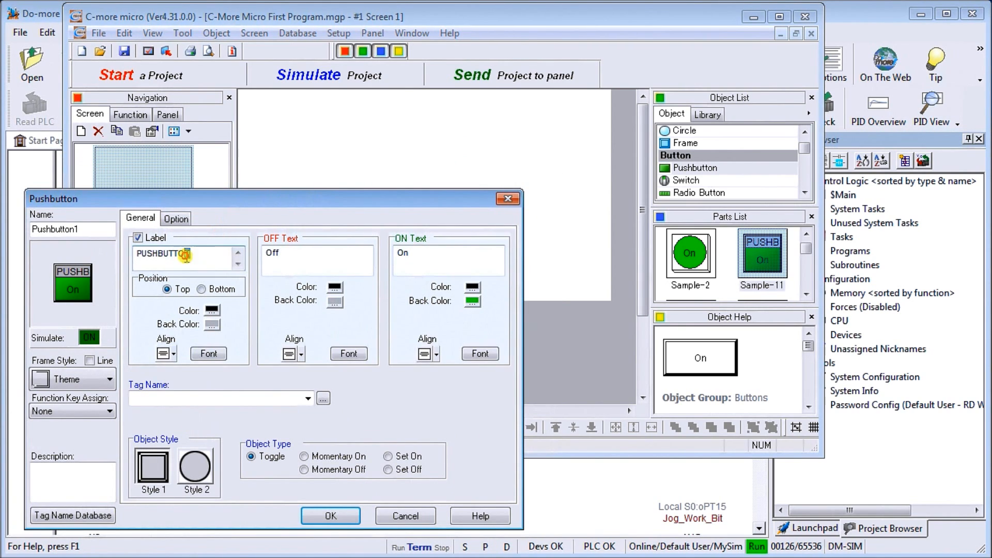
Label the pushbutton START and clear both its OFF text and its ON text.
double_click(196, 253)
type("START")
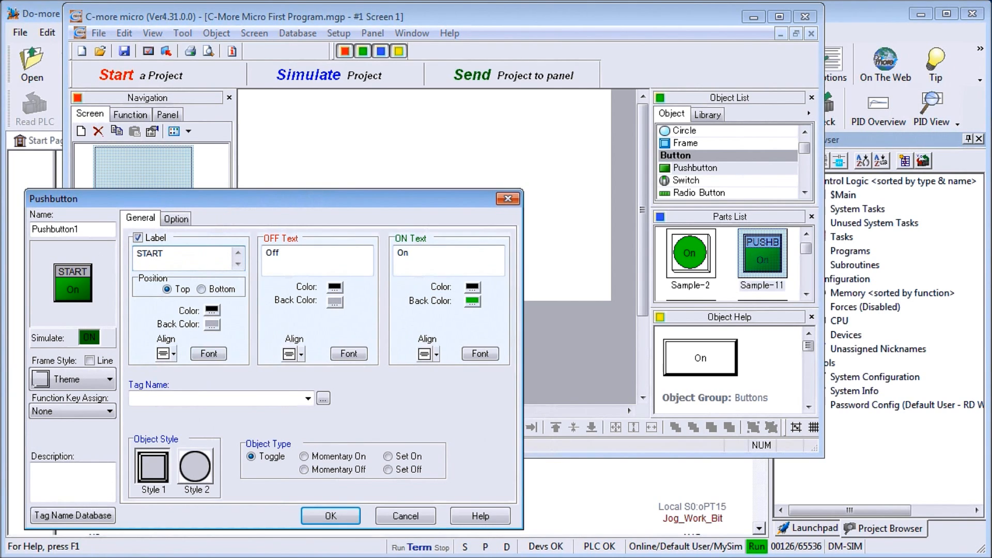
double_click(274, 252)
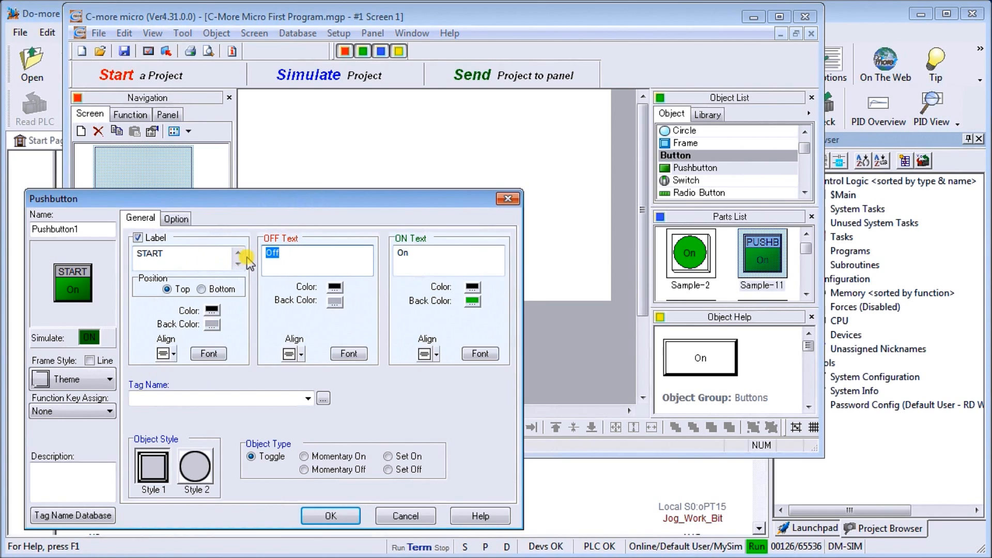
key("Delete")
double_click(402, 252)
key("Delete")
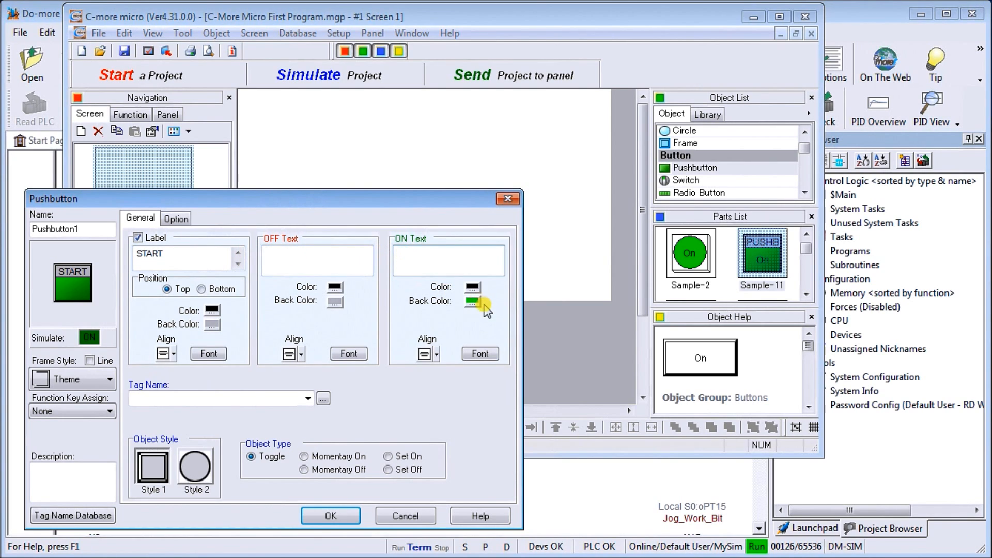
Set the pushbutton's OFF back color to dark green and toggle its simulated state to compare the ON and OFF looks.
left_click(336, 305)
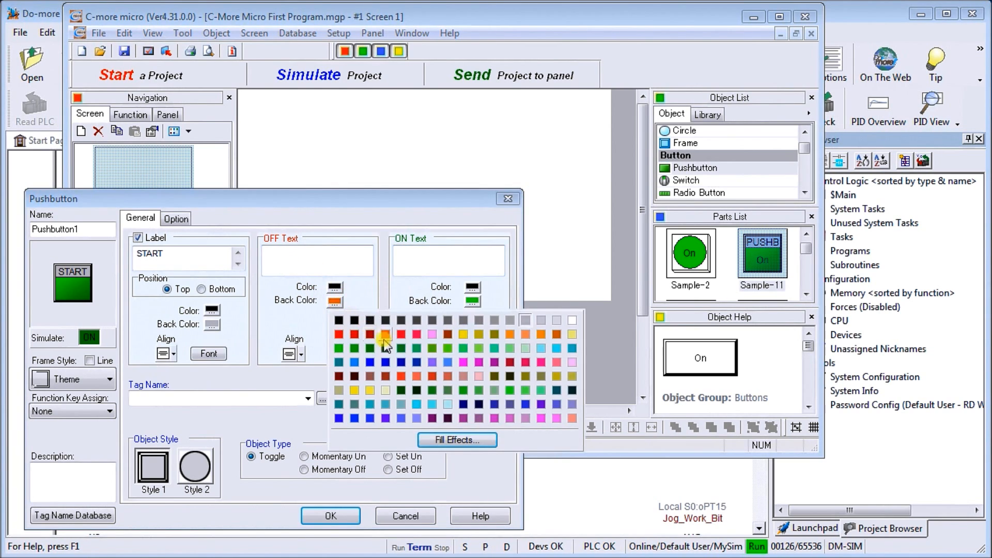
left_click(386, 350)
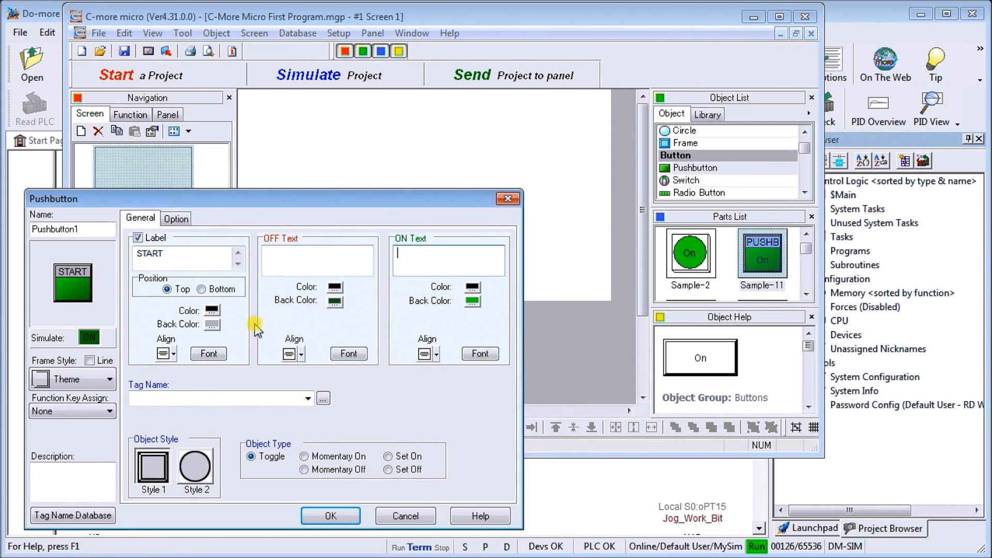
left_click(95, 339)
left_click(96, 339)
left_click(96, 340)
left_click(96, 339)
left_click(96, 339)
left_click(96, 340)
left_click(96, 340)
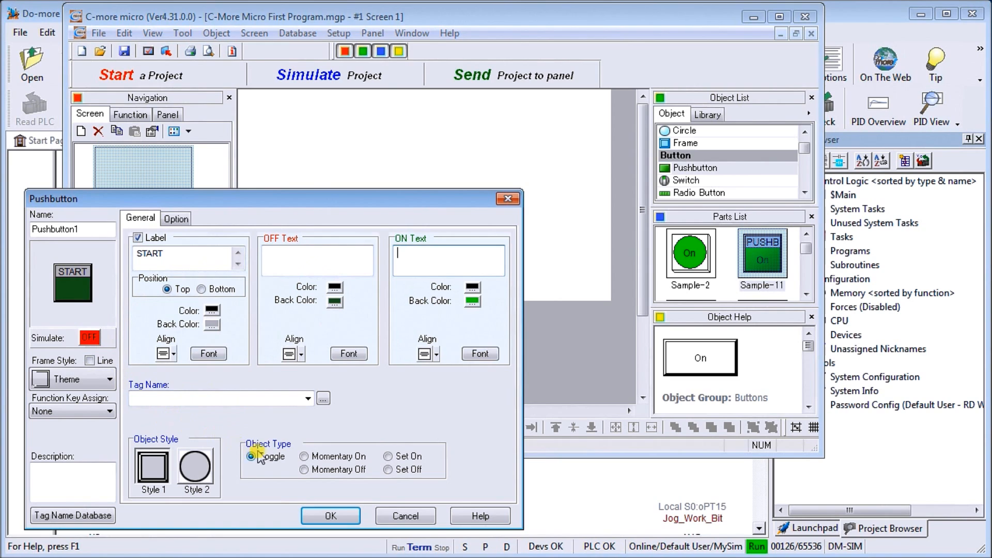
Set the pushbutton's object type to Momentary On and open the tag name database for its tag.
left_click(304, 456)
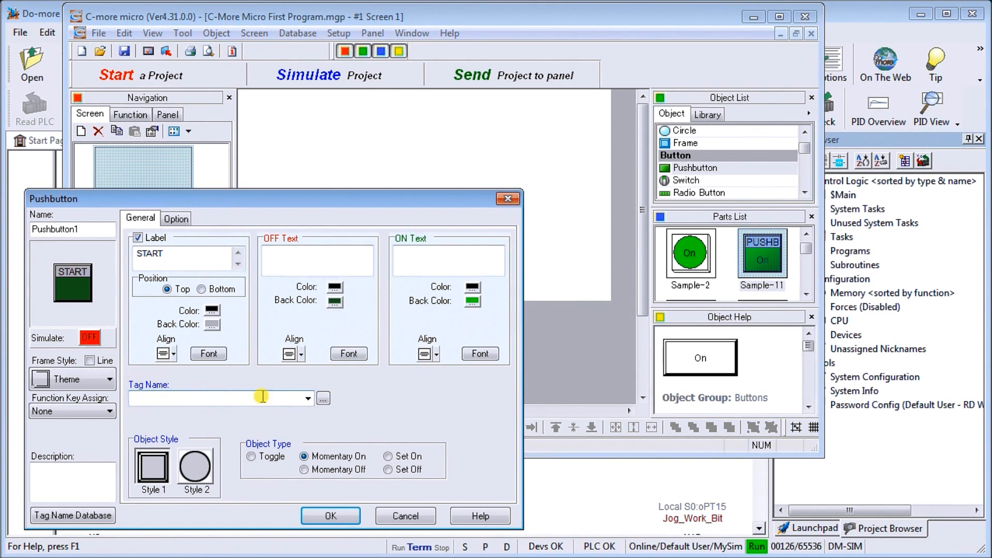
left_click(309, 400)
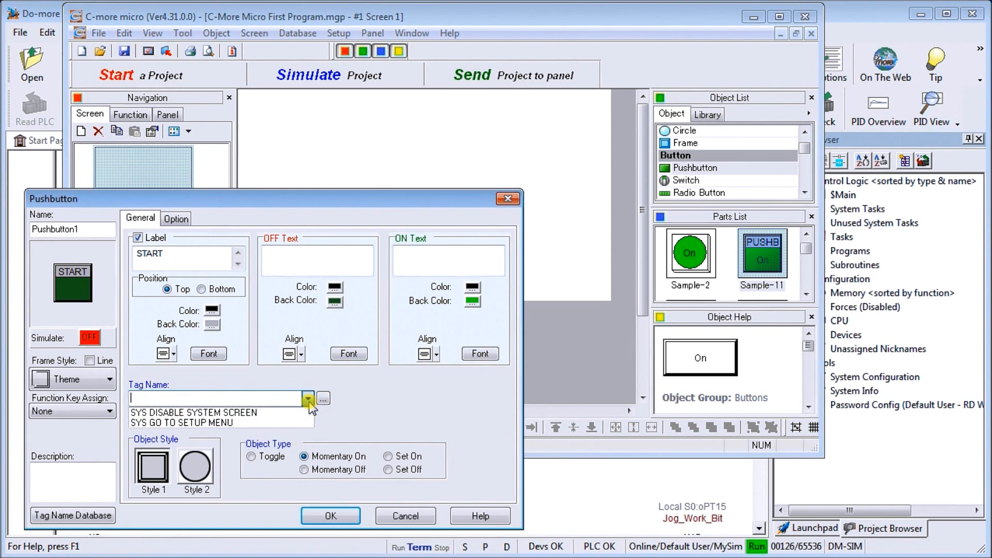
left_click(255, 397)
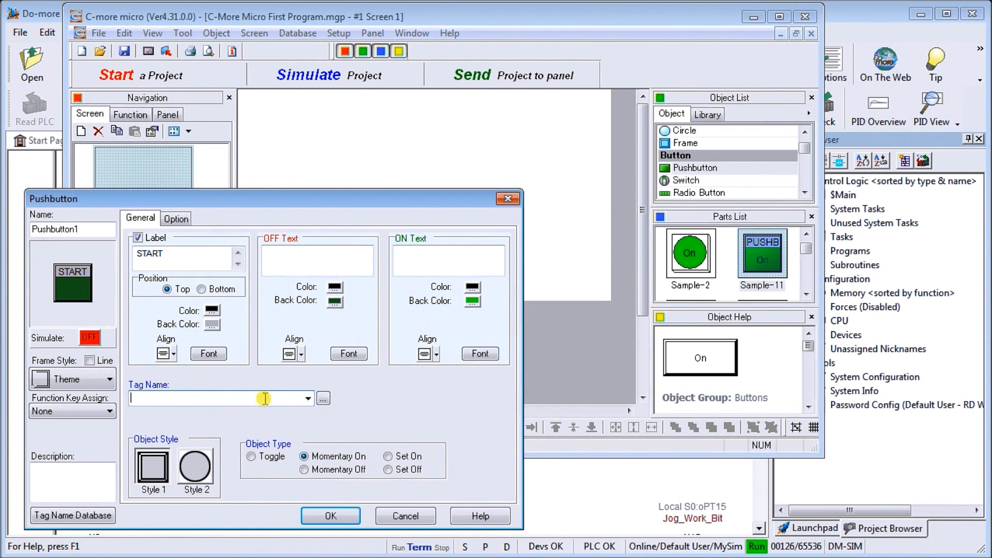
left_click(323, 399)
left_click_drag(332, 250, 409, 130)
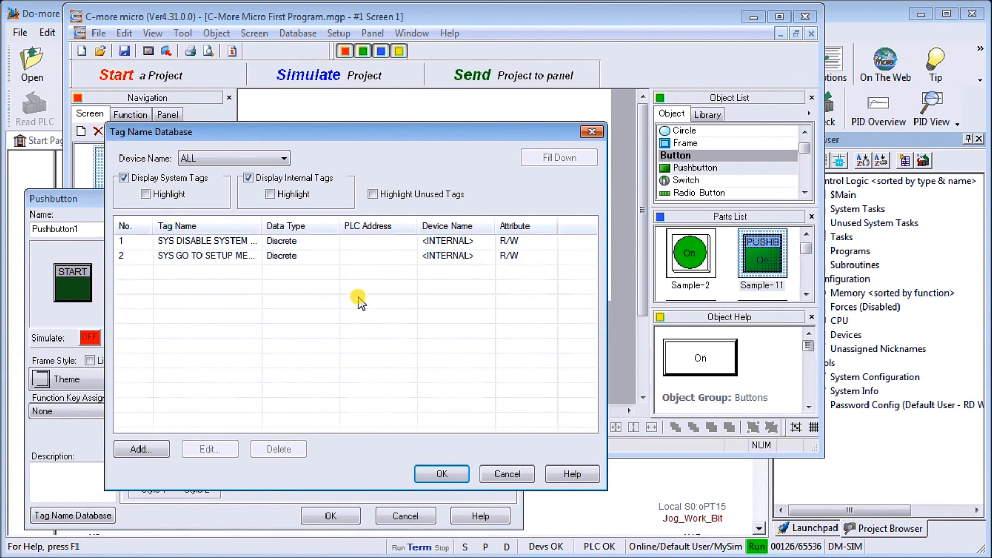
Add a discrete tag named MC1 on DEV001 with memory type 0 and address 1.
left_click(146, 451)
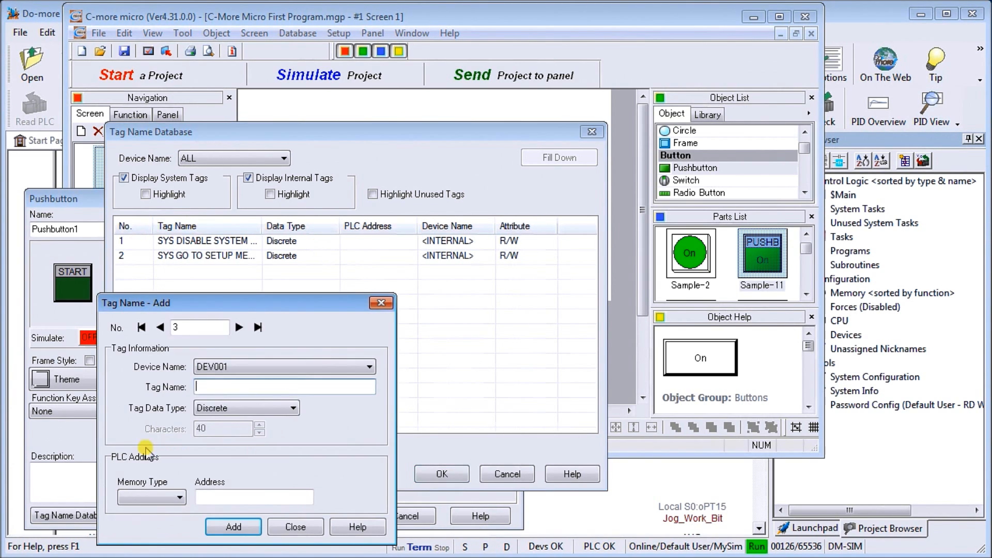
left_click_drag(240, 302, 273, 213)
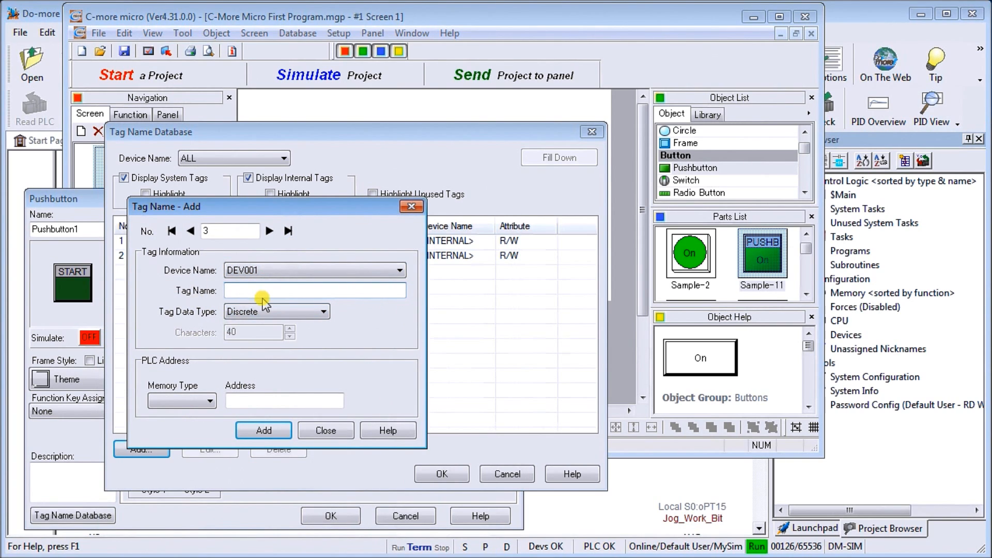
type("MC1")
key("Tab")
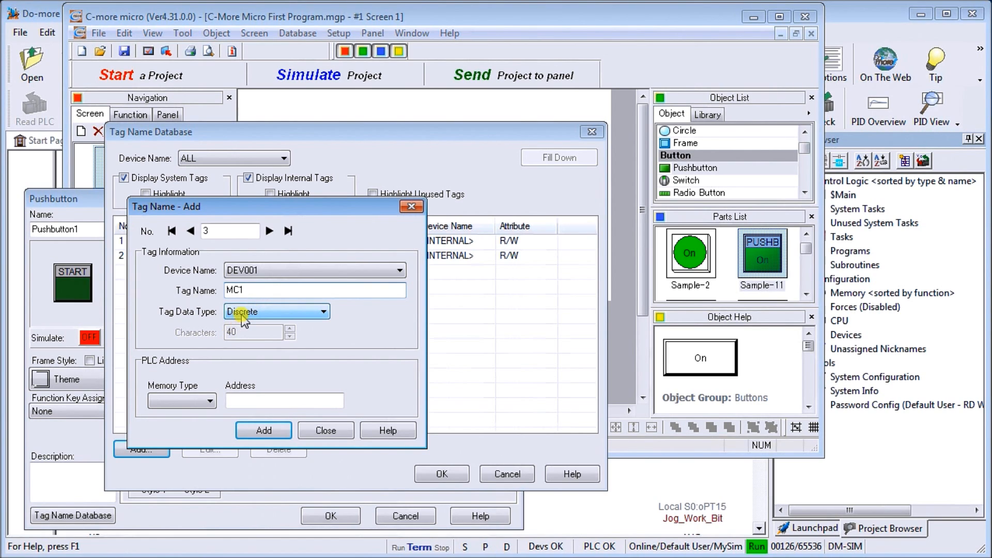
left_click(206, 401)
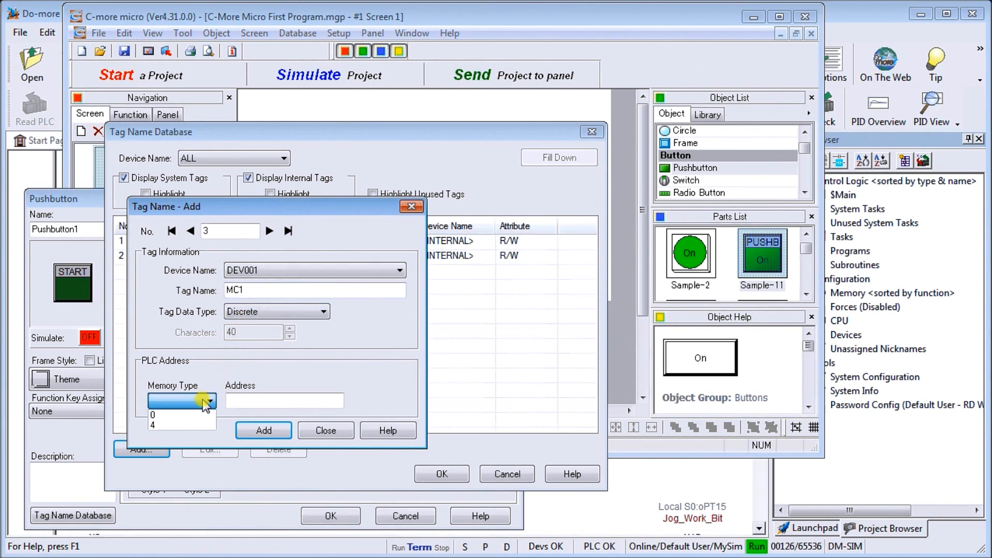
left_click(198, 415)
left_click(230, 401)
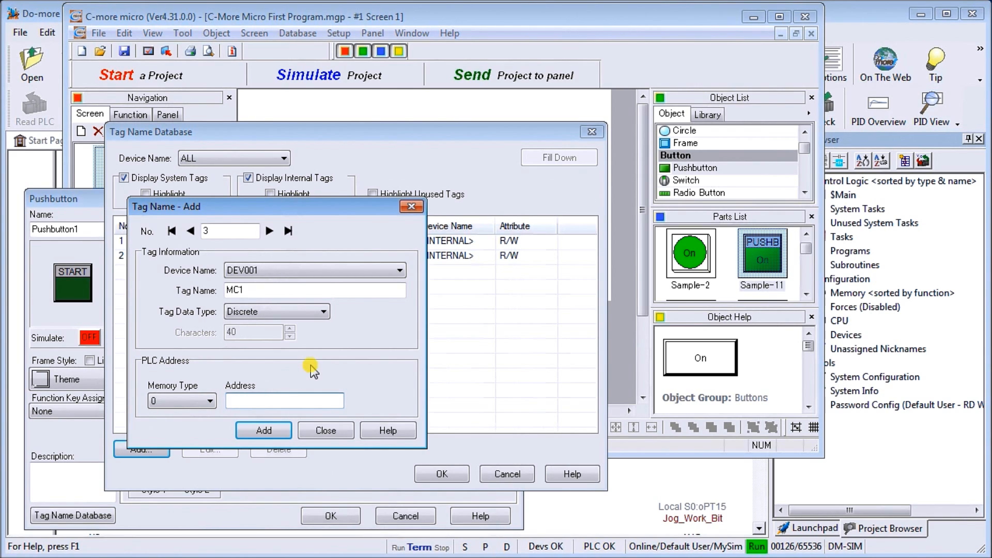
type("1")
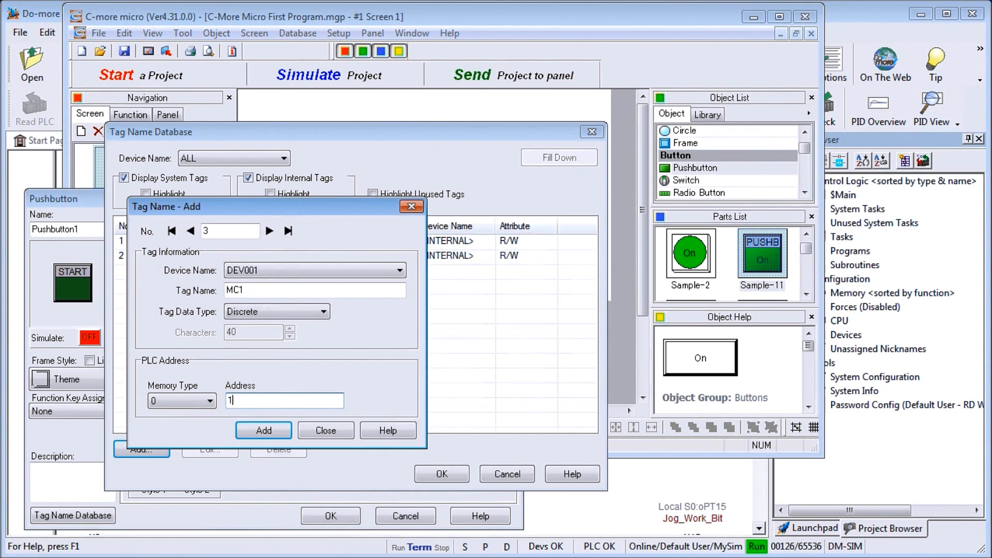
left_click(281, 428)
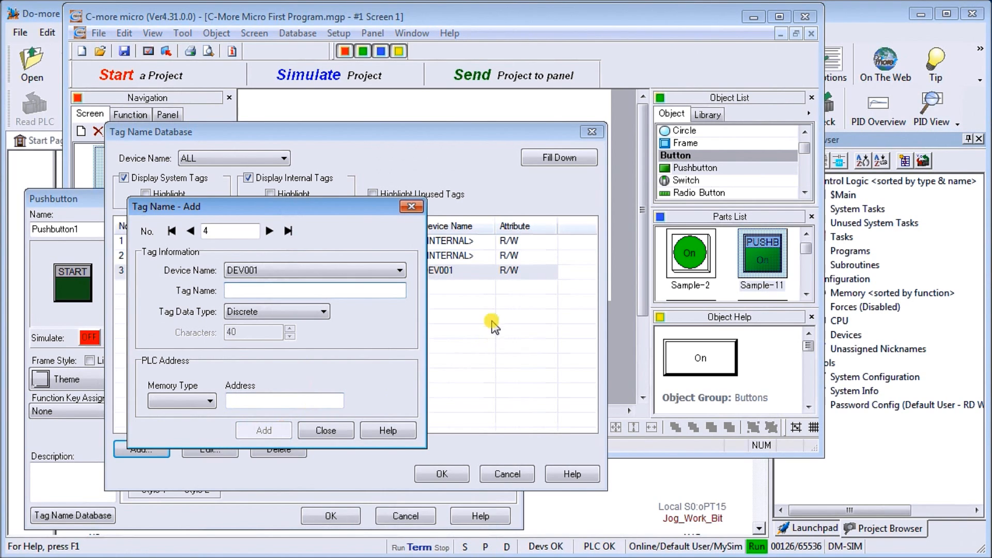
left_click(329, 434)
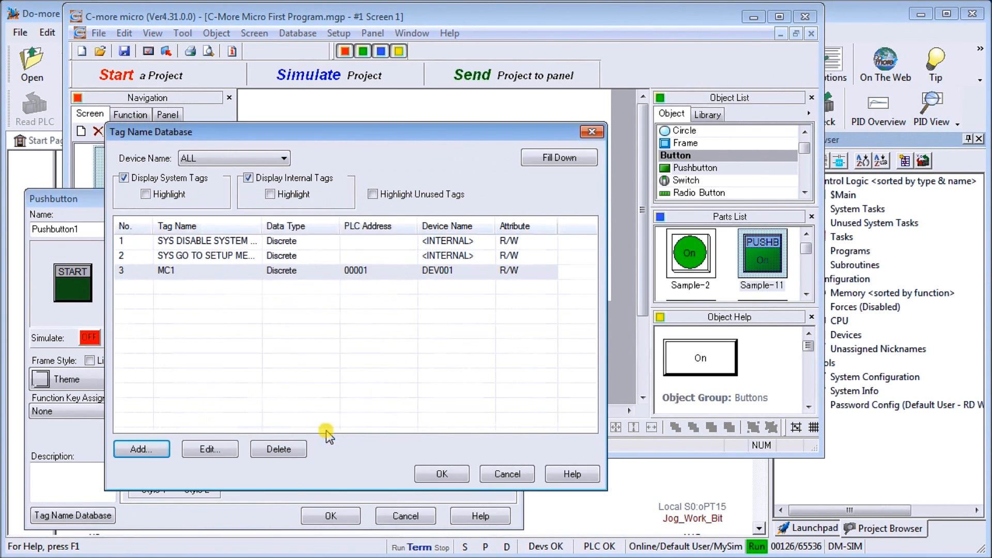
Fill down from tag MC1 to create two more tags at the following PLC addresses.
left_click(219, 274)
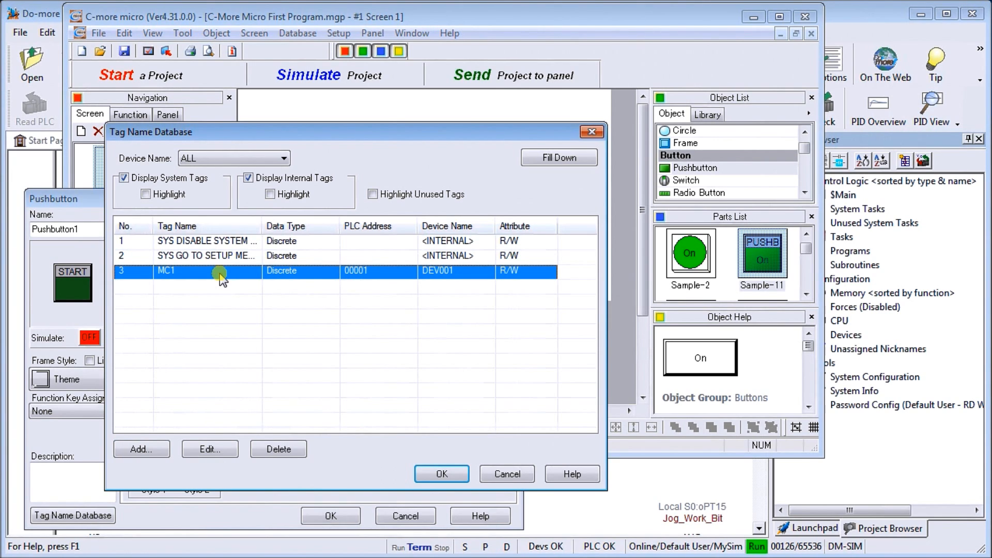
left_click(554, 157)
left_click(555, 160)
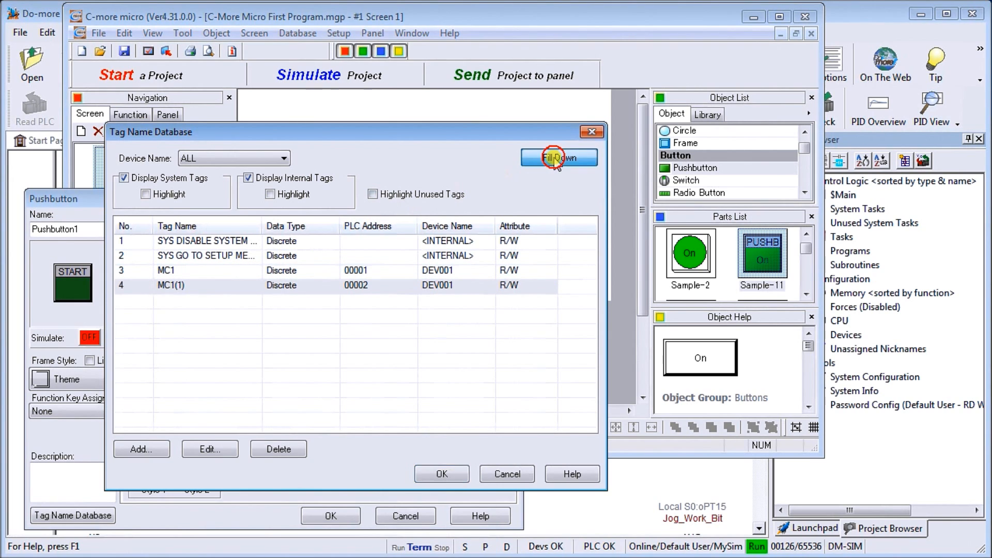
Rename the tag at PLC address 00002 to MC2.
double_click(206, 287)
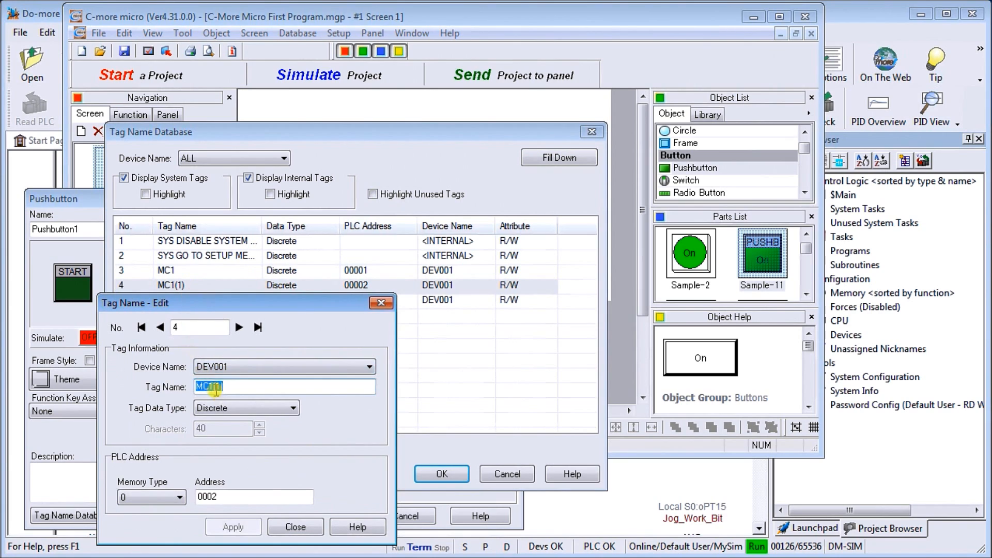
left_click_drag(208, 387, 234, 386)
type("2")
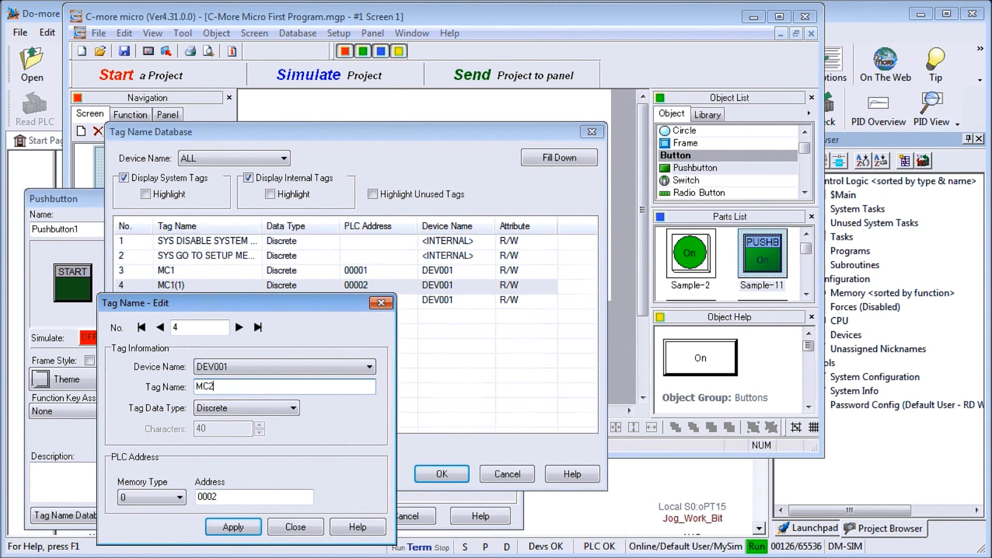
left_click(234, 527)
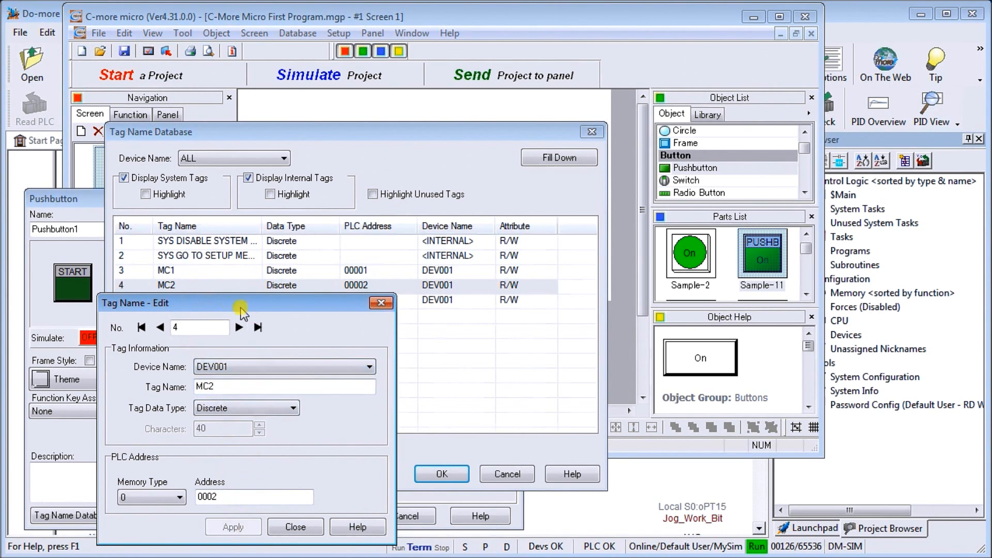
left_click(295, 526)
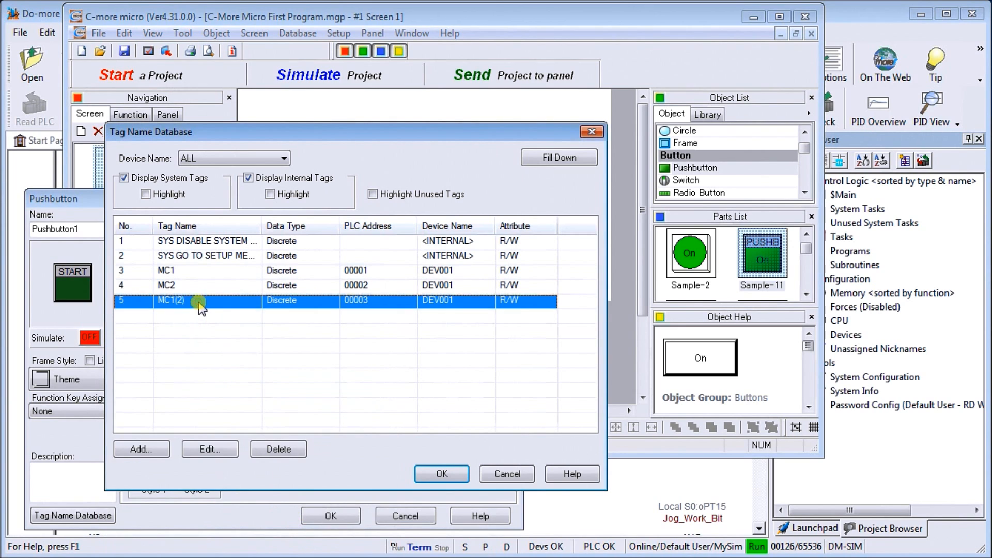
Rename the tag at PLC address 00003 to MC3.
double_click(203, 300)
left_click_drag(208, 386, 233, 386)
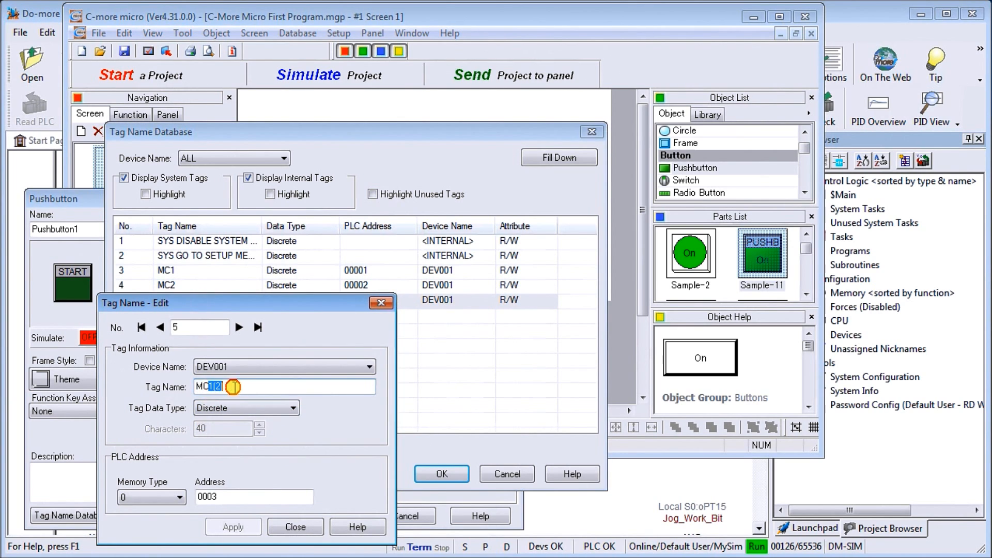
type("3")
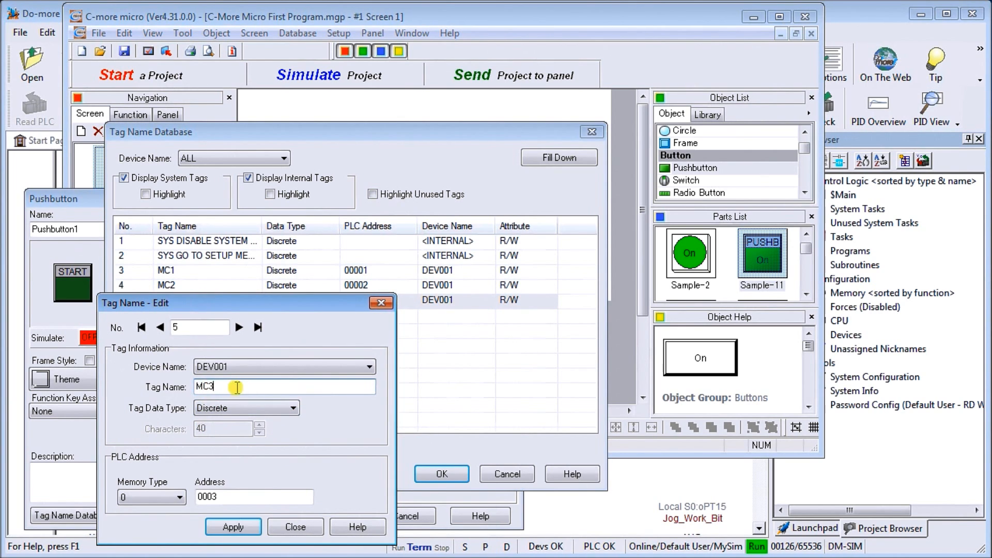
left_click(234, 526)
left_click(309, 524)
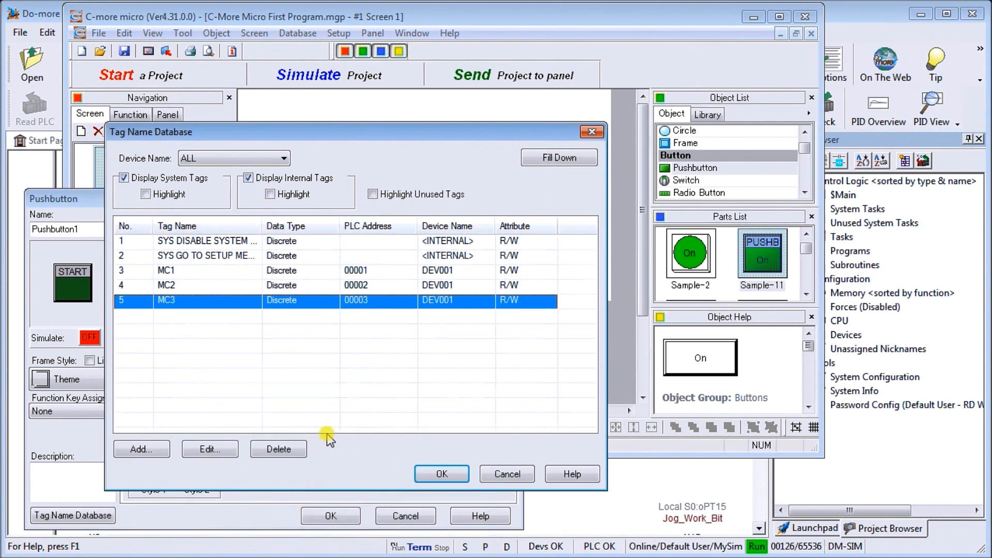
Assign tag MC1 to the START pushbutton, preview its ON state and accept its properties.
left_click(209, 271)
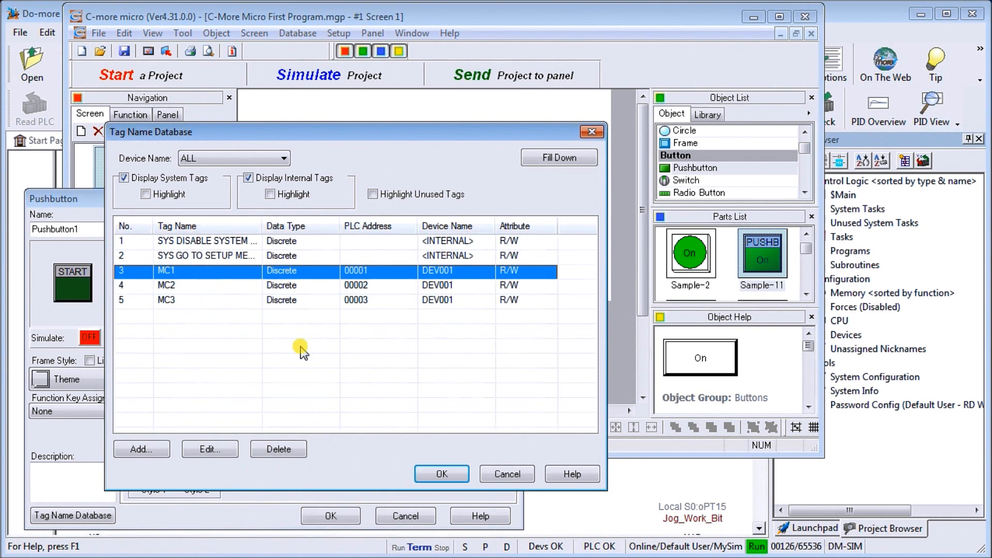
left_click(442, 474)
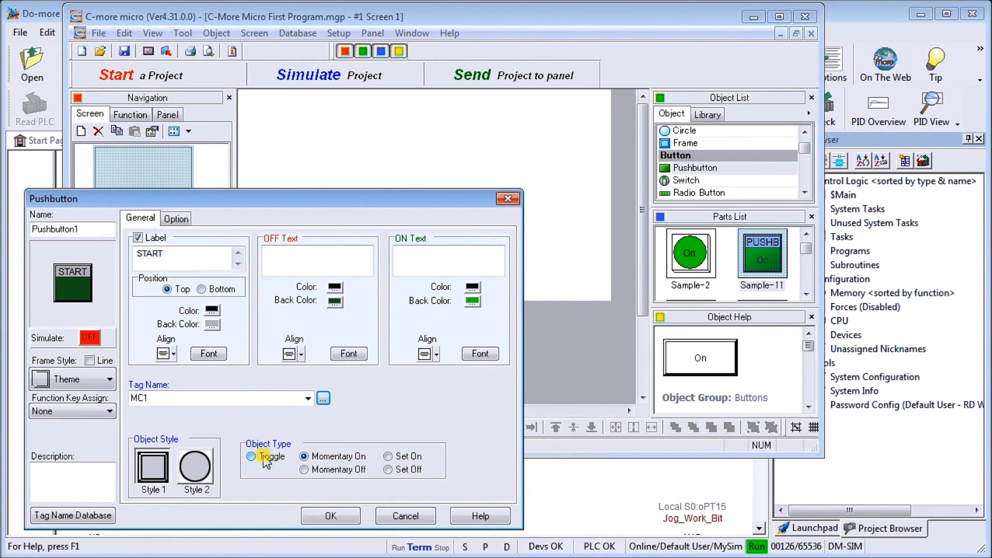
left_click(90, 338)
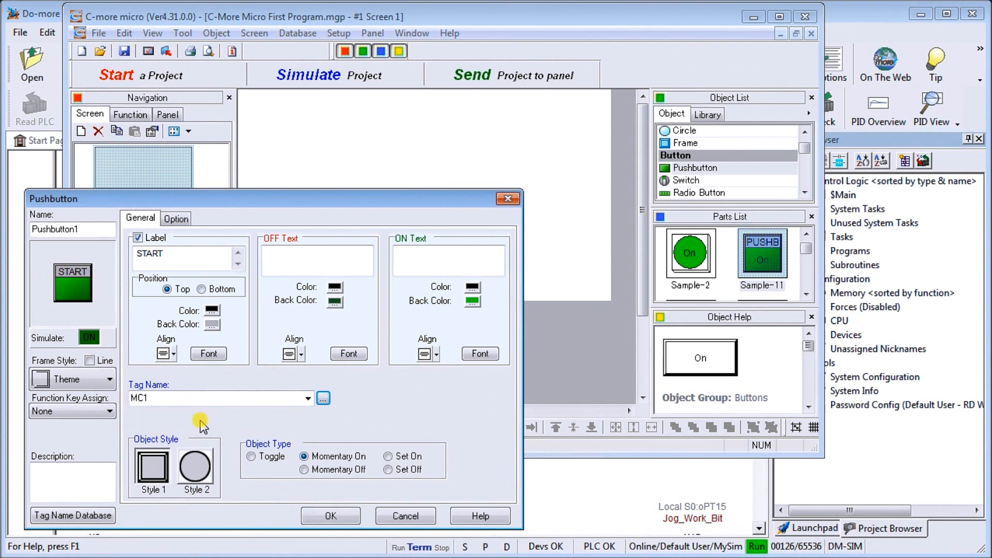
left_click(329, 514)
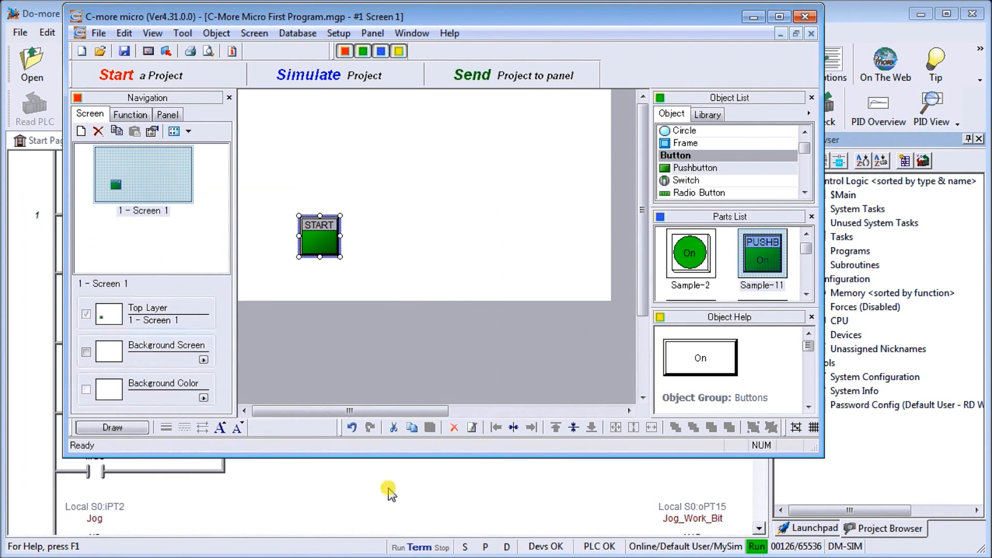
Enlarge the START pushbutton on Screen 1 and place a copy of it to its right, leaving a gap between them.
left_click_drag(339, 257, 319, 240)
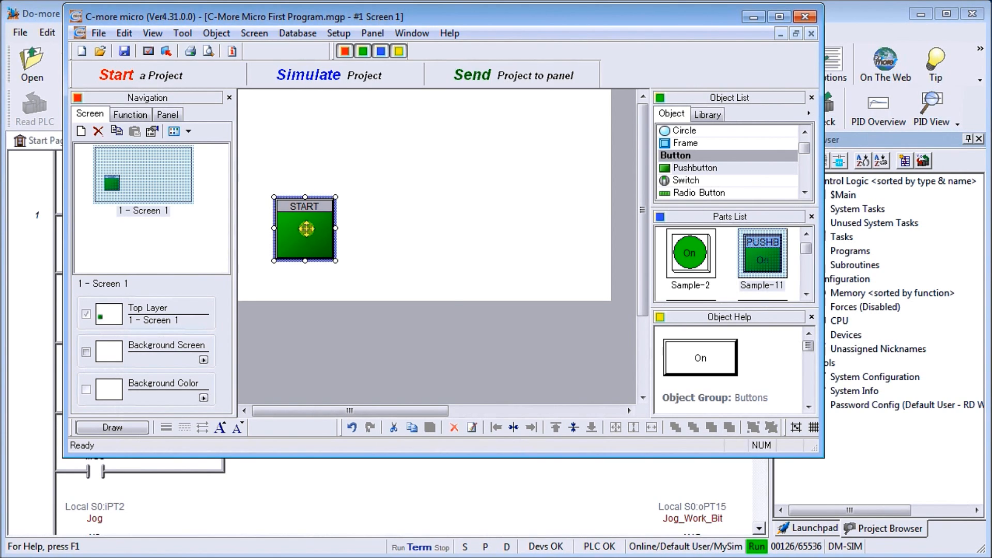
right_click(306, 229)
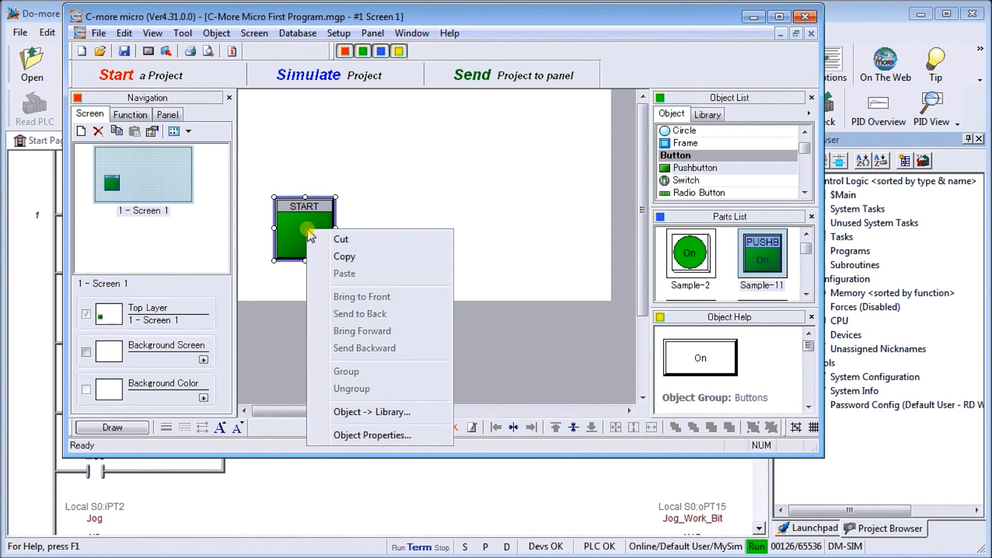
left_click(342, 259)
right_click(374, 242)
left_click(408, 282)
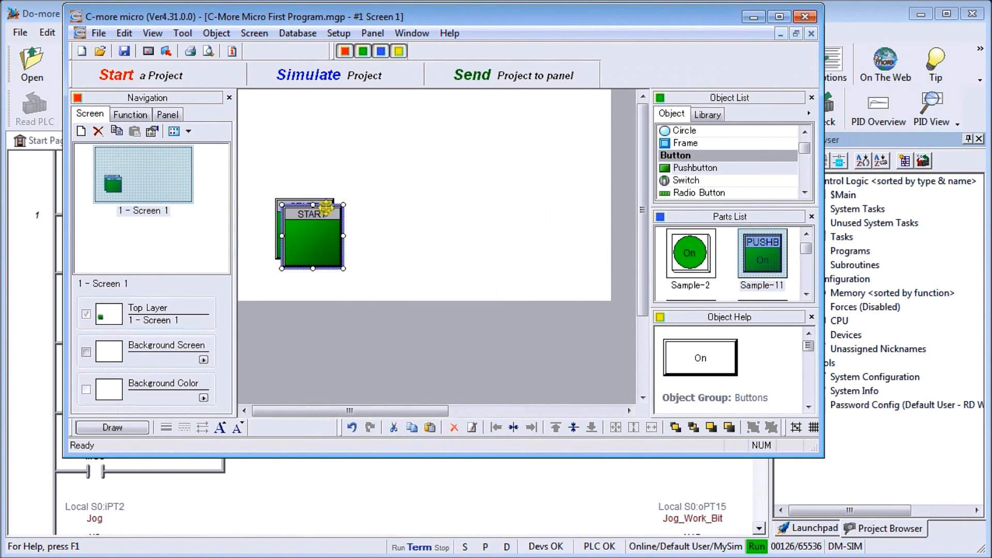
left_click_drag(319, 240, 436, 232)
Paste a third START pushbutton and place it to the right of the second one, in line with the others.
right_click(490, 243)
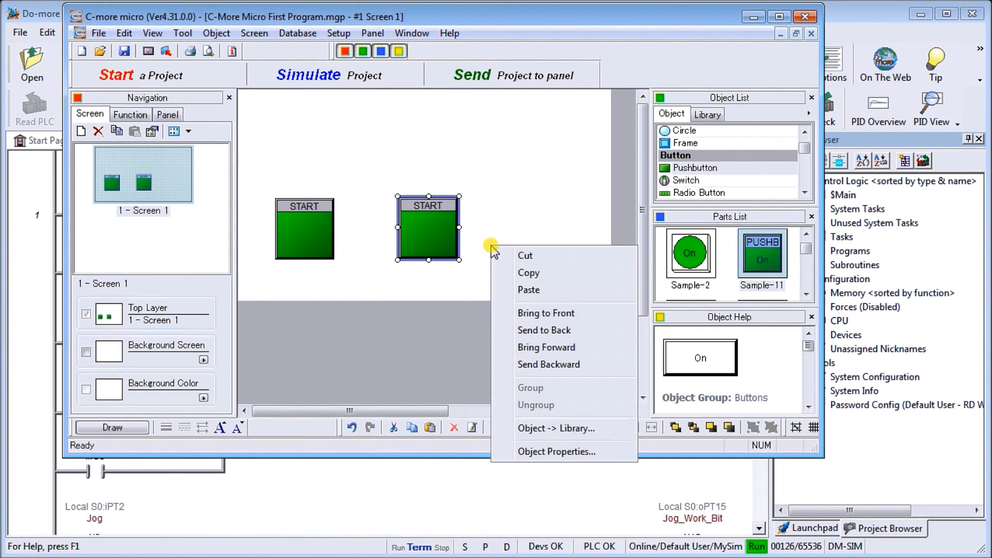
left_click(527, 288)
left_click_drag(338, 248, 535, 238)
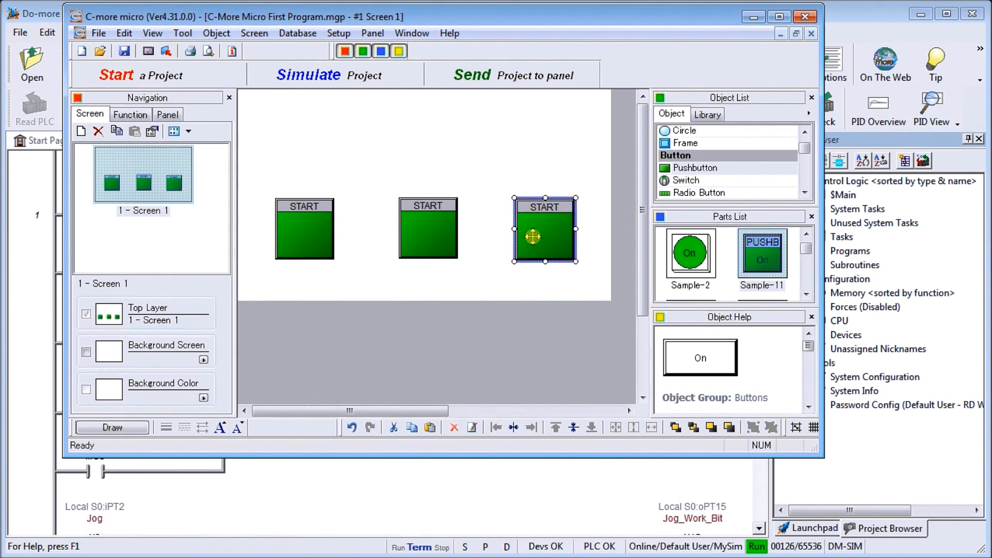
Assign tag MC2 to the middle pushbutton.
left_click(434, 238)
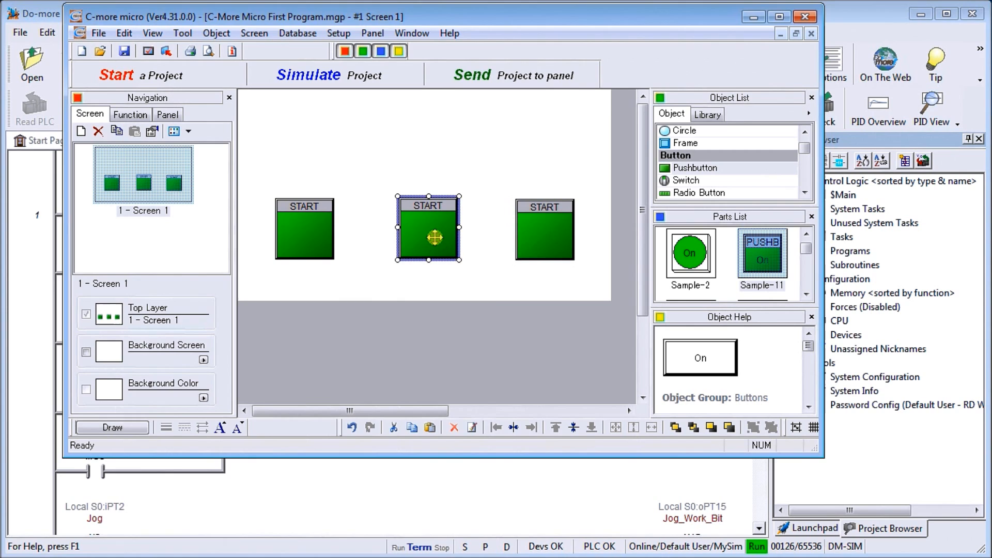
double_click(435, 237)
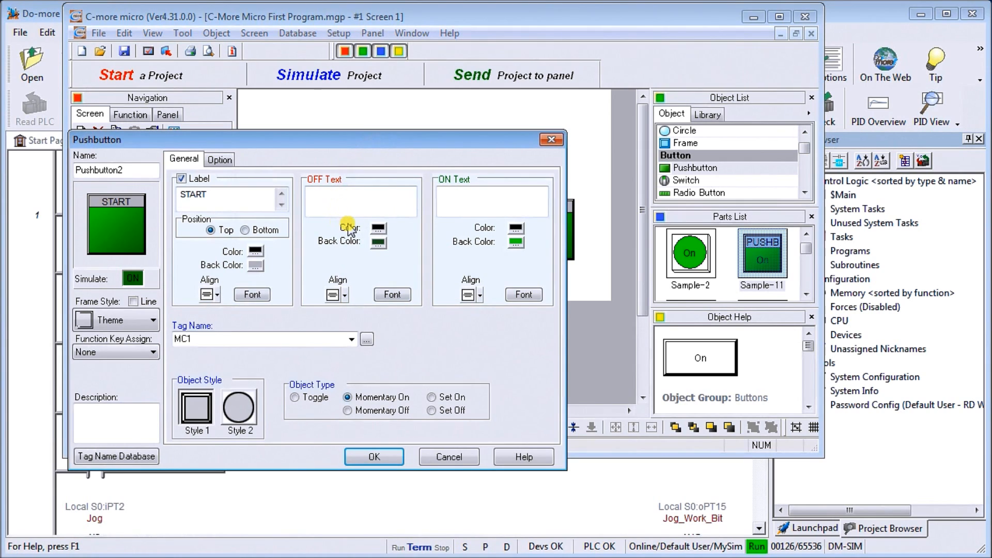
left_click(351, 340)
left_click(325, 356)
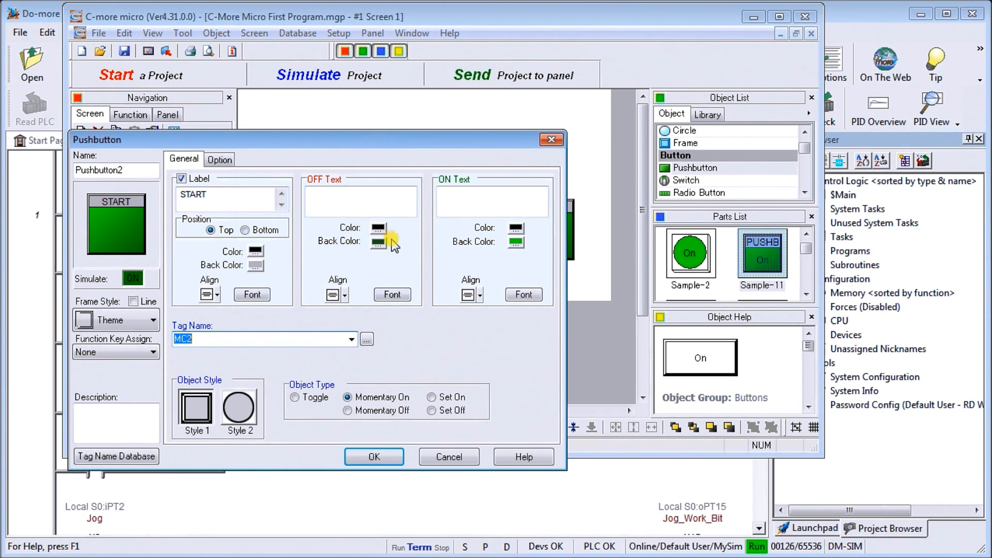
Set the middle pushbutton's ON back color to bright red and its OFF back color to dark red.
left_click(517, 243)
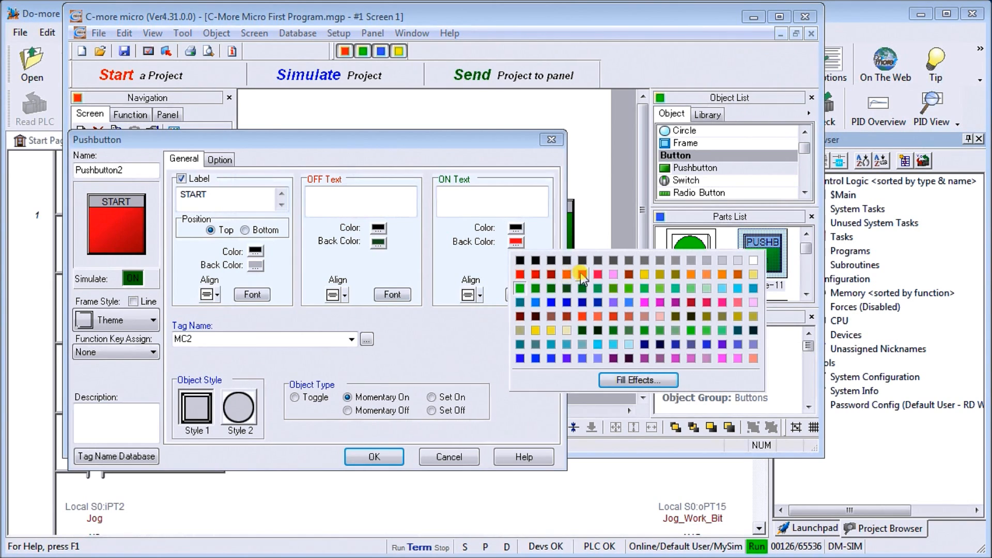
left_click(520, 276)
left_click(379, 246)
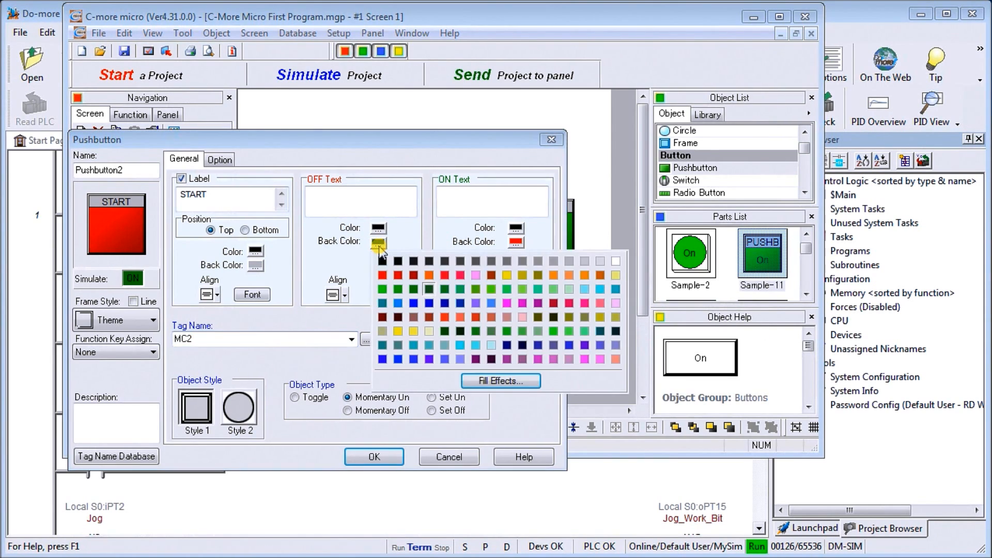
left_click(414, 277)
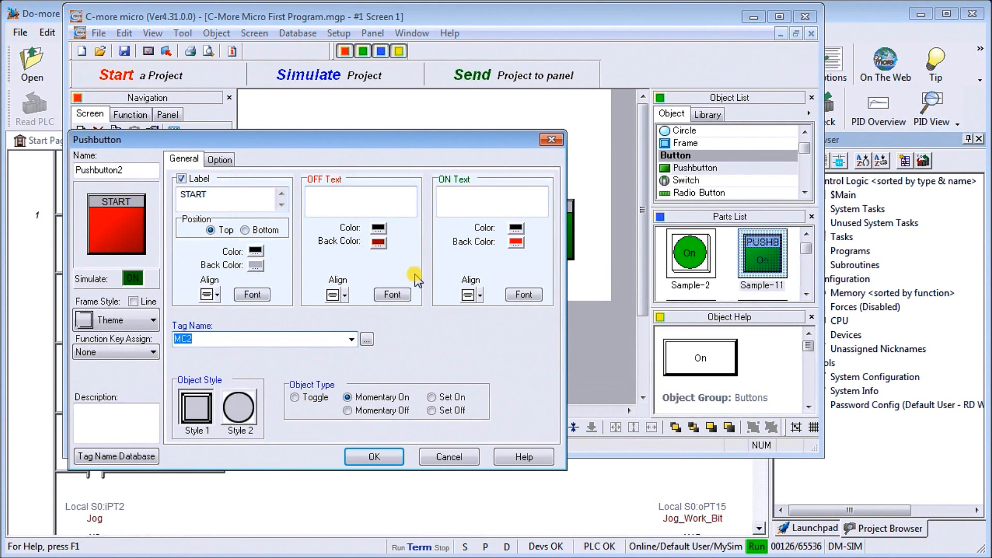
Preview the middle pushbutton's ON and OFF states and accept its properties.
left_click(135, 280)
left_click(137, 281)
left_click(137, 281)
left_click(137, 281)
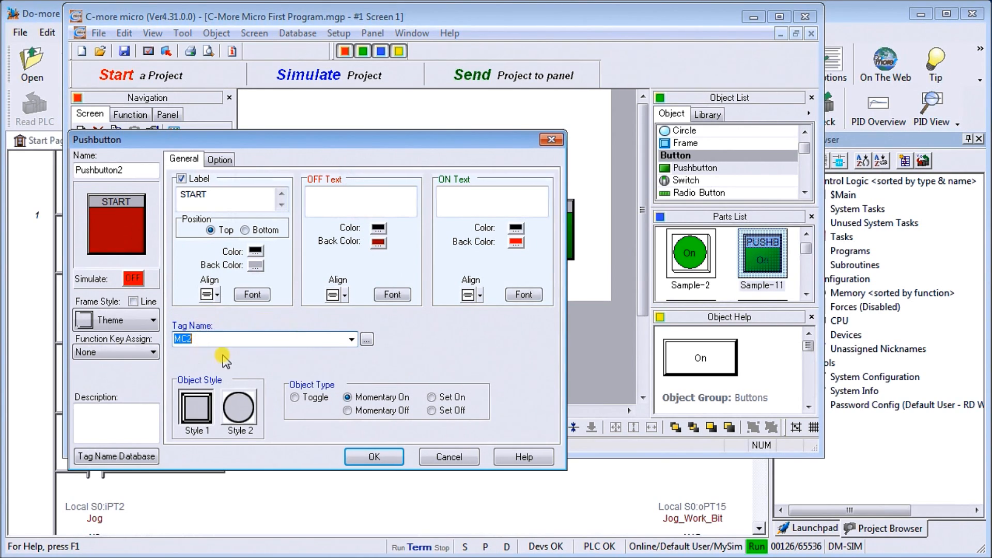
left_click(378, 456)
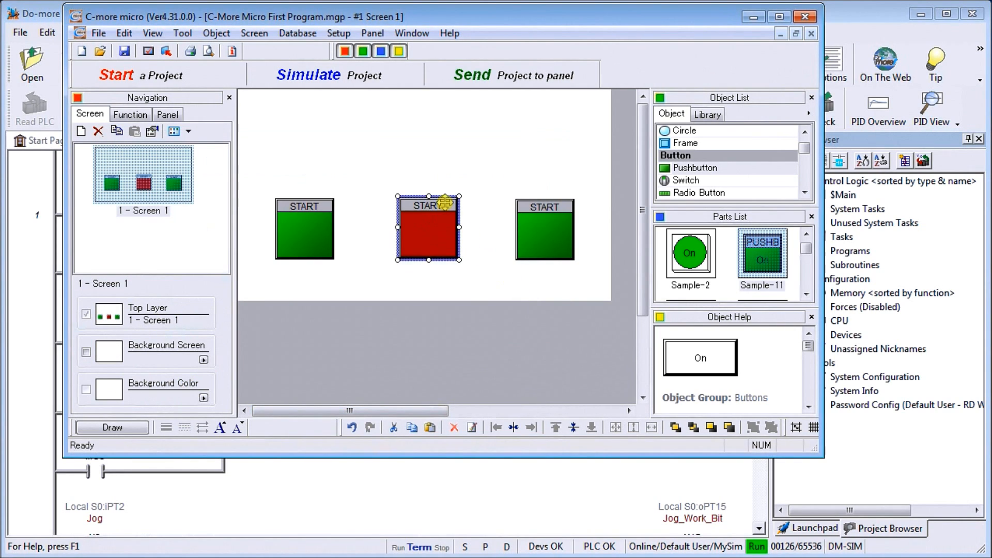
Change the label of the red middle pushbutton to STOP and accept its properties.
double_click(434, 232)
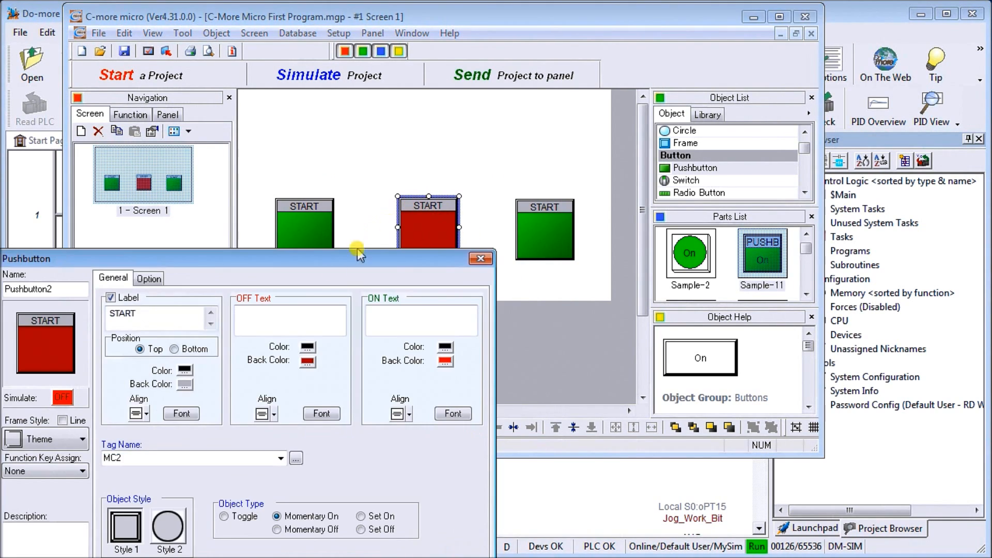
left_click_drag(139, 313, 107, 314)
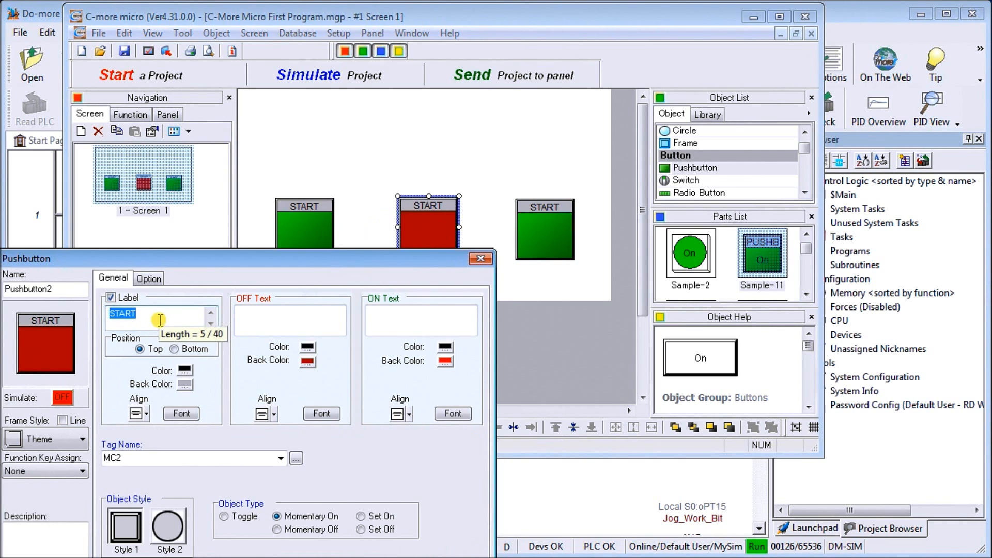
type("STOP")
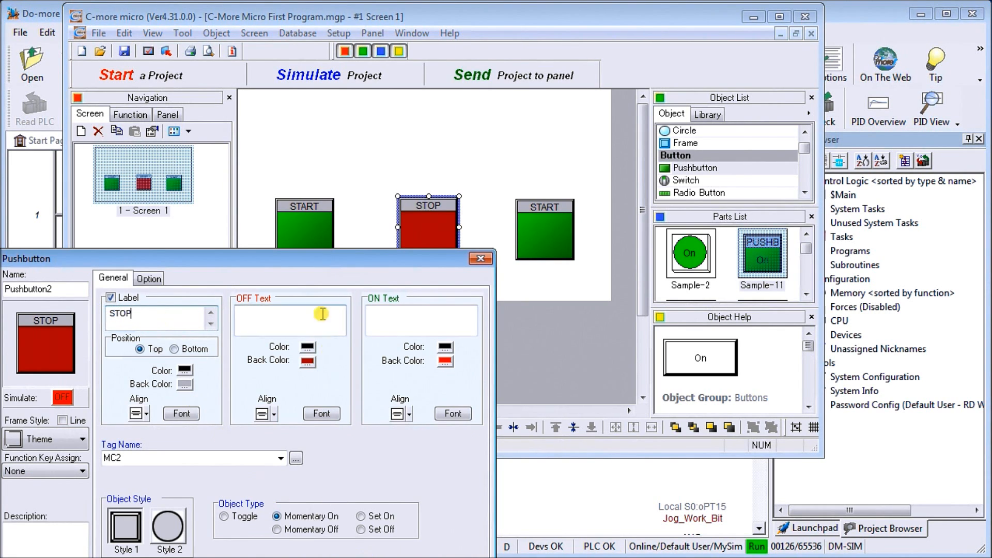
left_click_drag(310, 259, 369, 176)
left_click(367, 491)
Change the label of the third pushbutton to JOG.
left_click(544, 238)
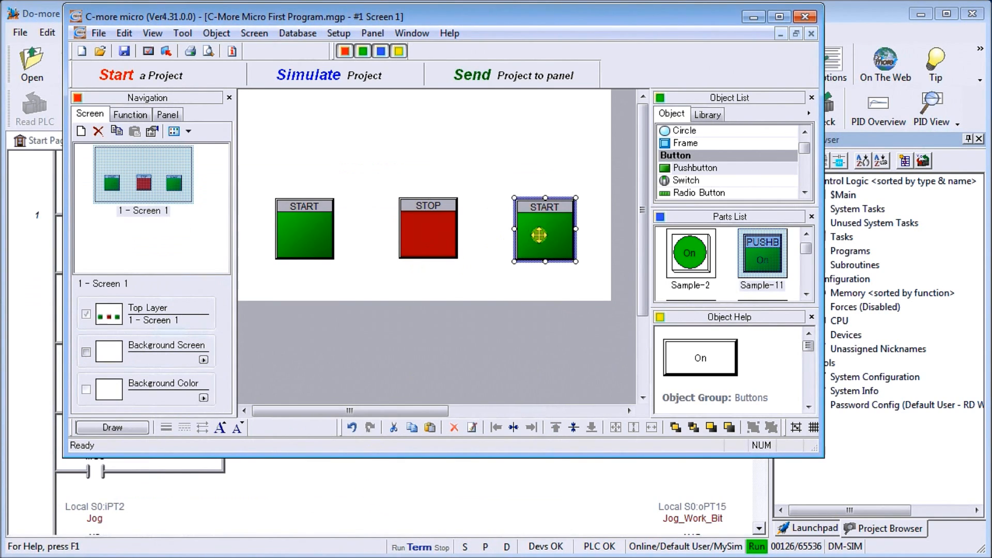
double_click(545, 239)
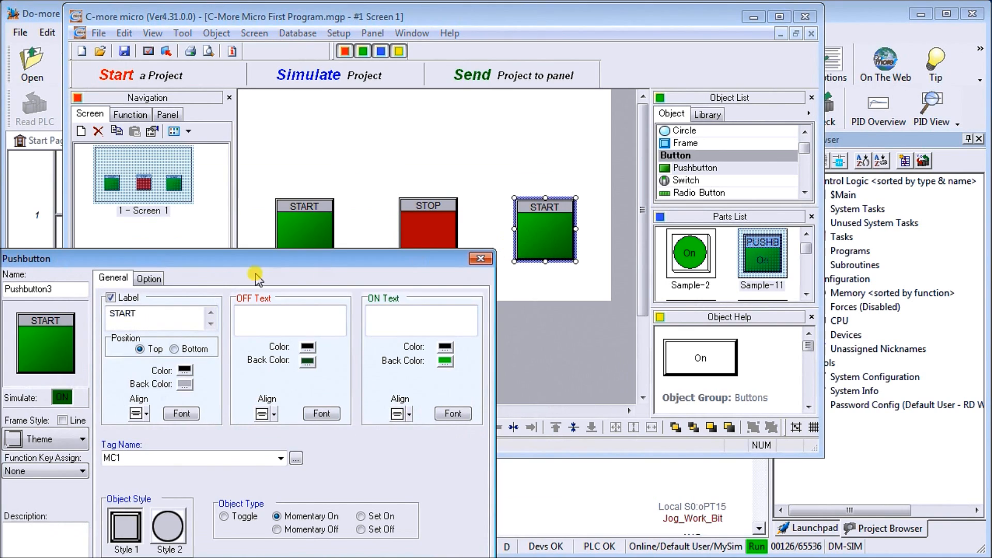
left_click_drag(242, 261, 333, 157)
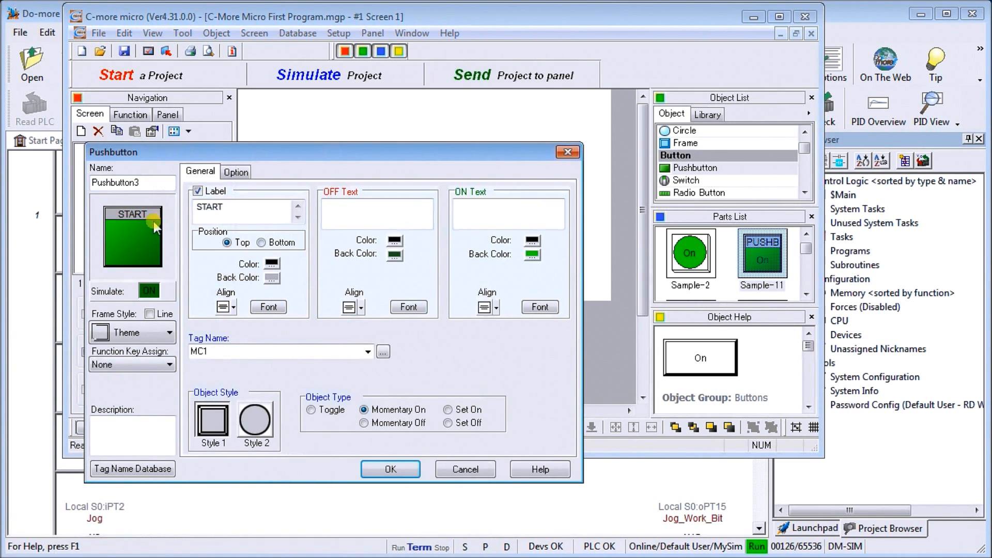
left_click_drag(226, 207, 192, 204)
type("JOG")
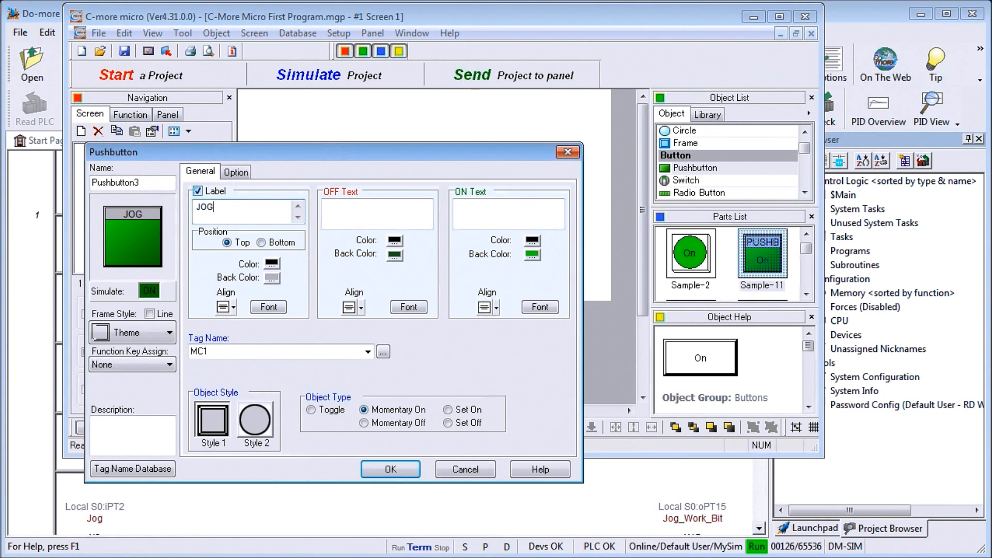
Set the JOG pushbutton's OFF back color to dark blue and its ON back color to light blue.
left_click(394, 255)
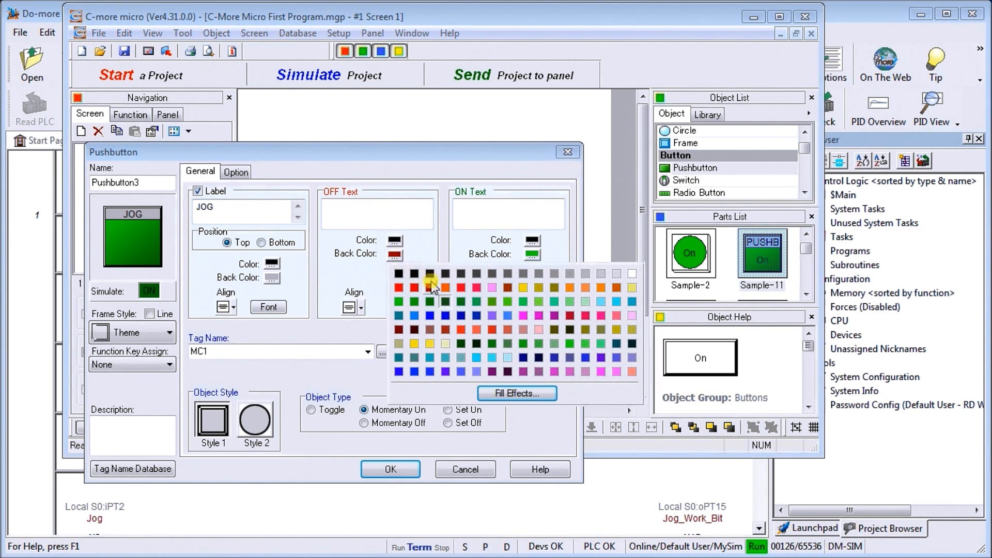
left_click(444, 314)
left_click(446, 315)
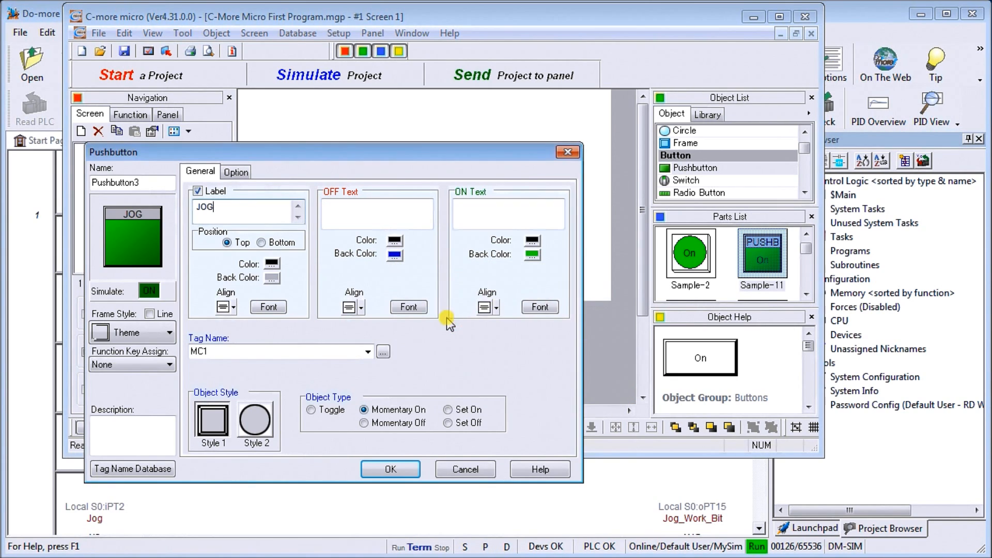
left_click(533, 254)
left_click(551, 317)
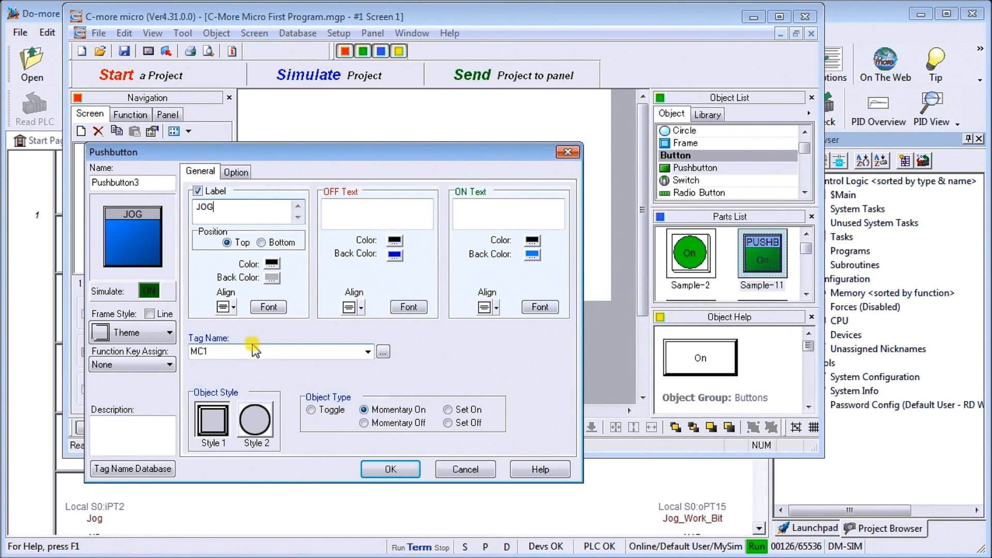
Assign tag MC3 to the JOG pushbutton and accept its properties.
left_click(271, 351)
left_click(367, 353)
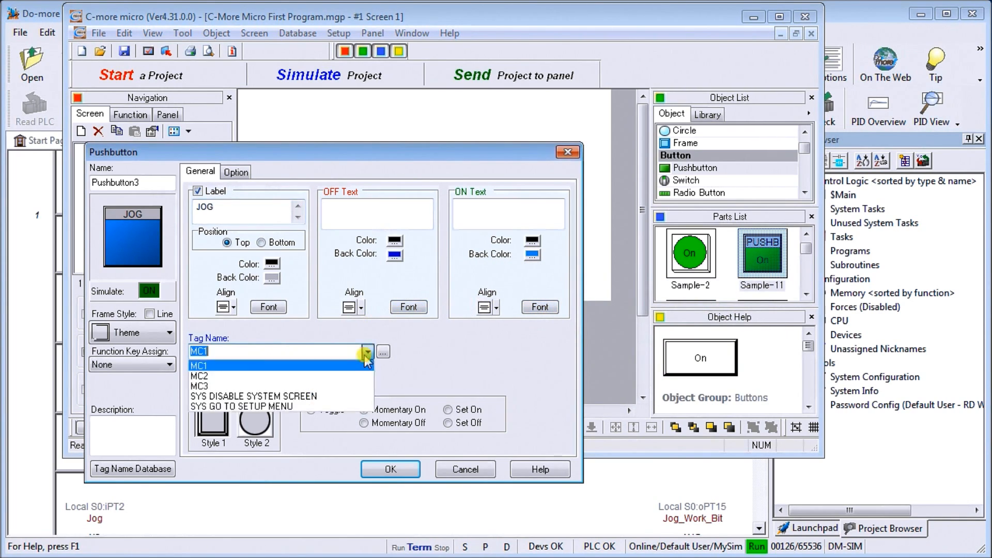
left_click(355, 387)
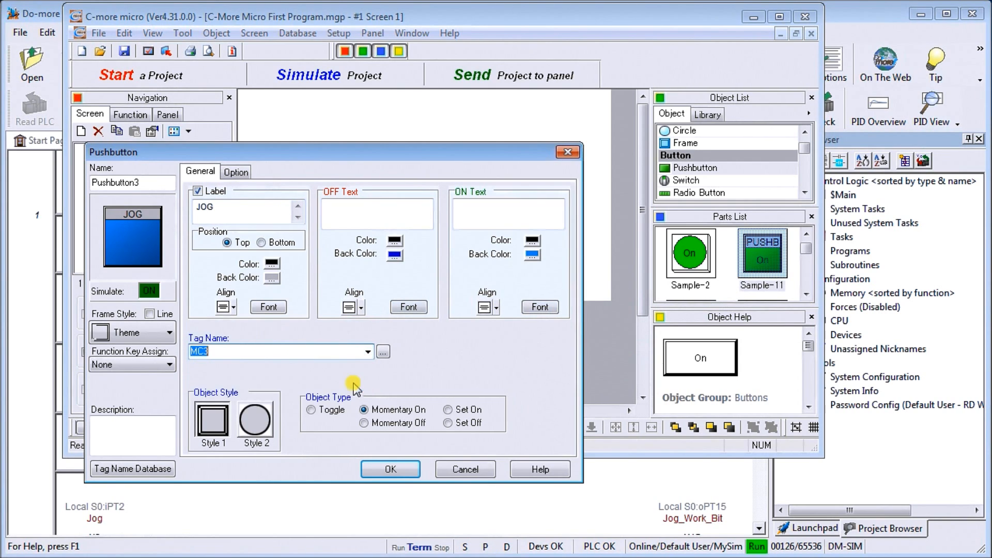
left_click(402, 470)
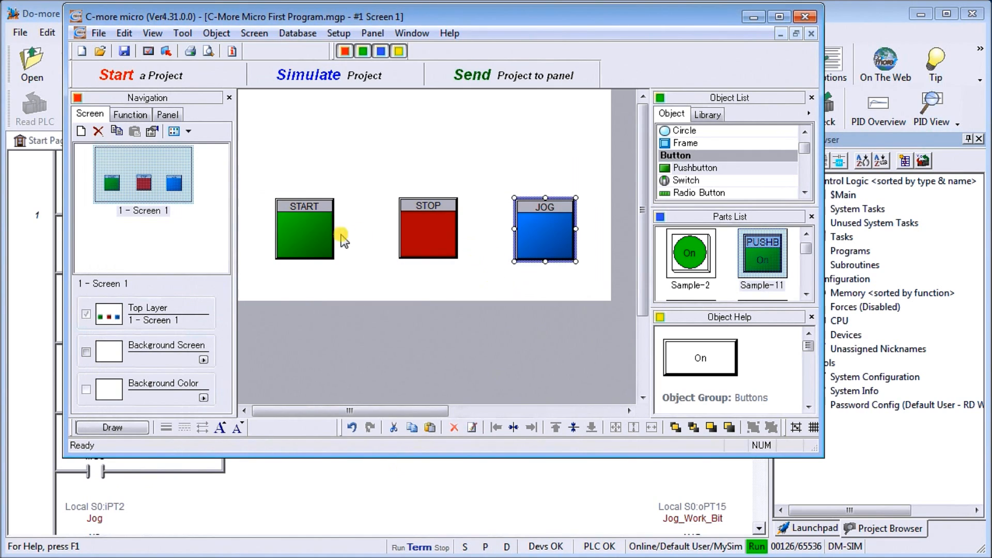
Review the tag name and object type of the START, STOP and JOG pushbuttons without changing them.
double_click(307, 236)
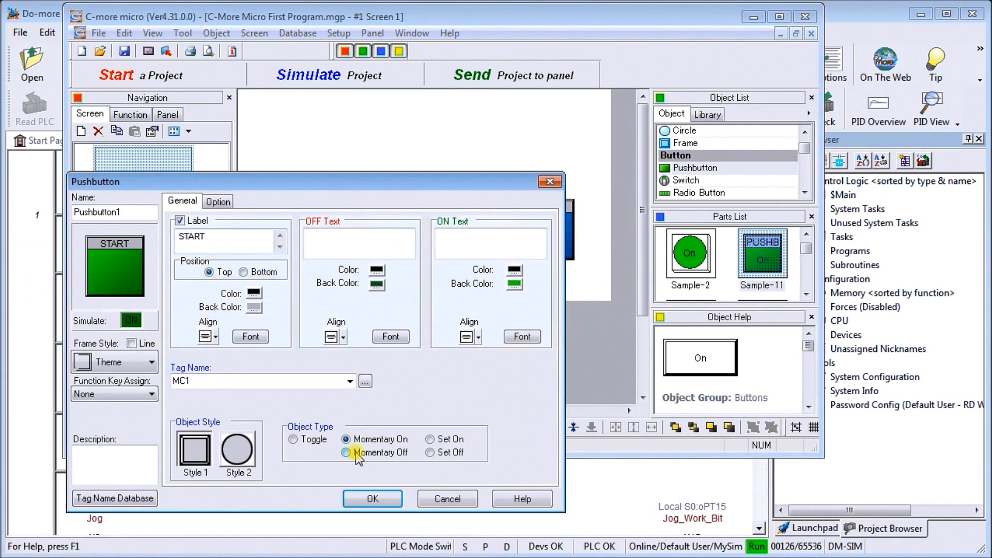
left_click(449, 499)
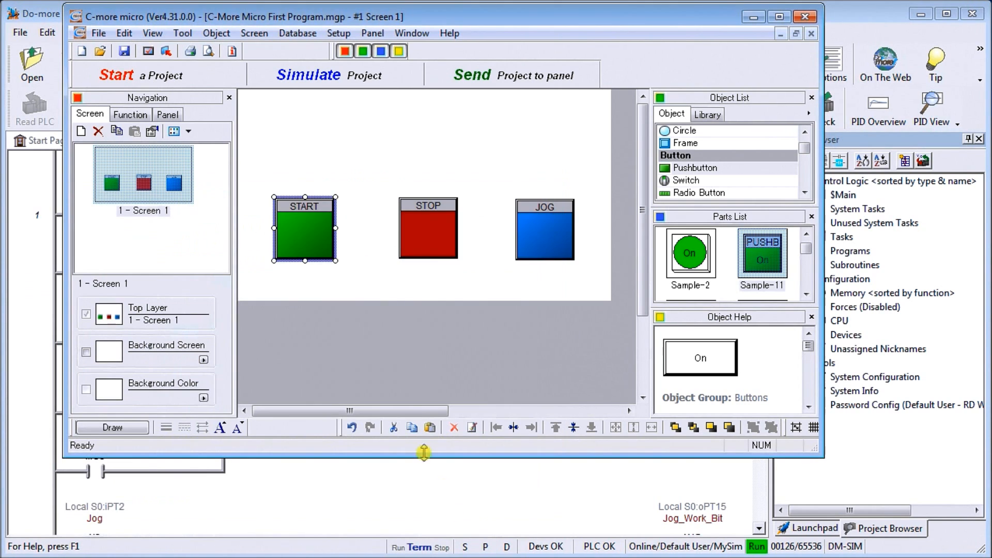
left_click(432, 244)
double_click(433, 244)
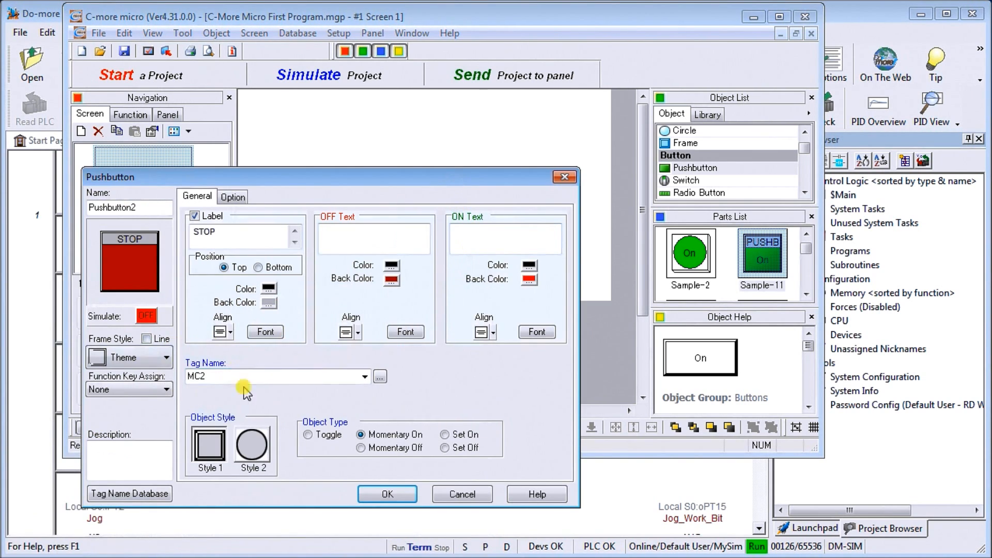
left_click(458, 497)
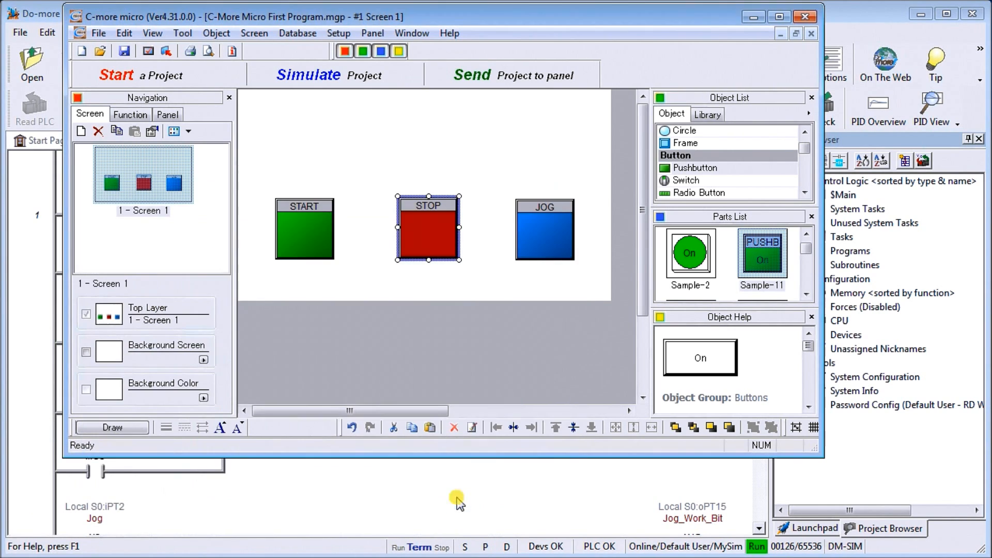
left_click(540, 238)
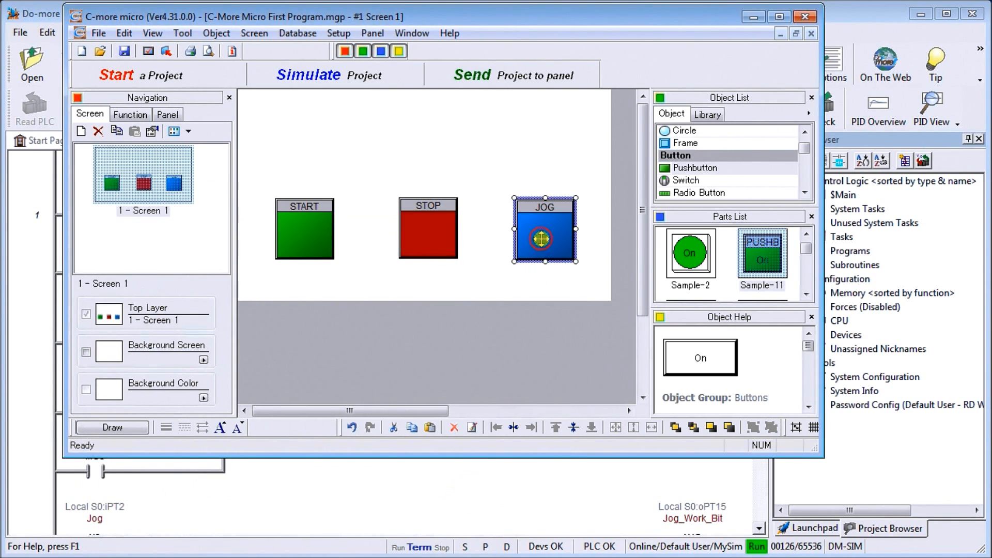
double_click(541, 239)
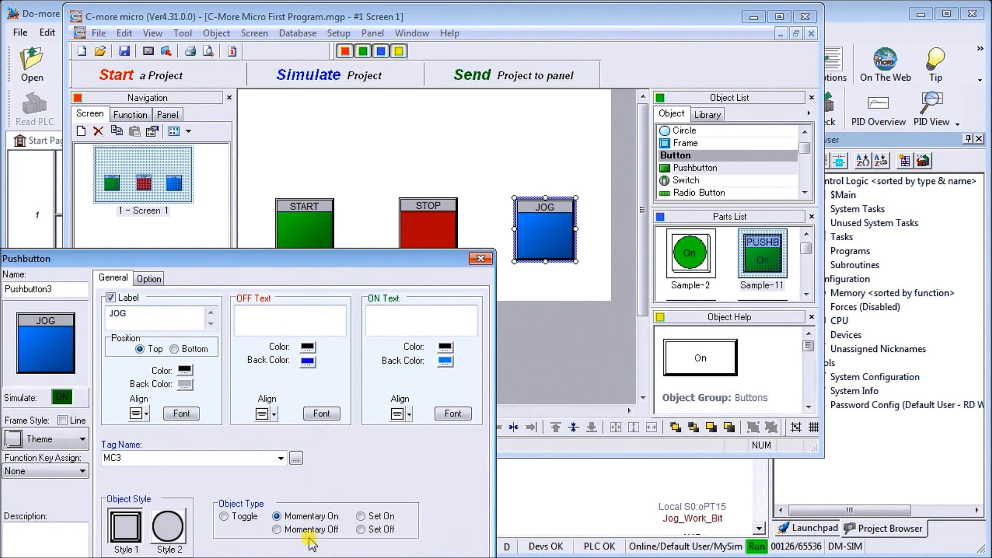
left_click_drag(287, 256, 386, 178)
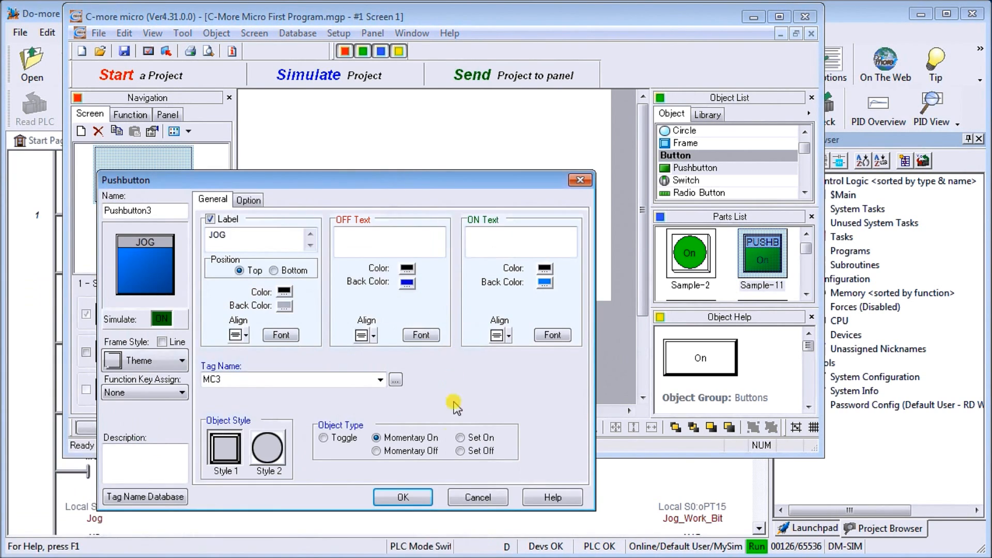
left_click(478, 497)
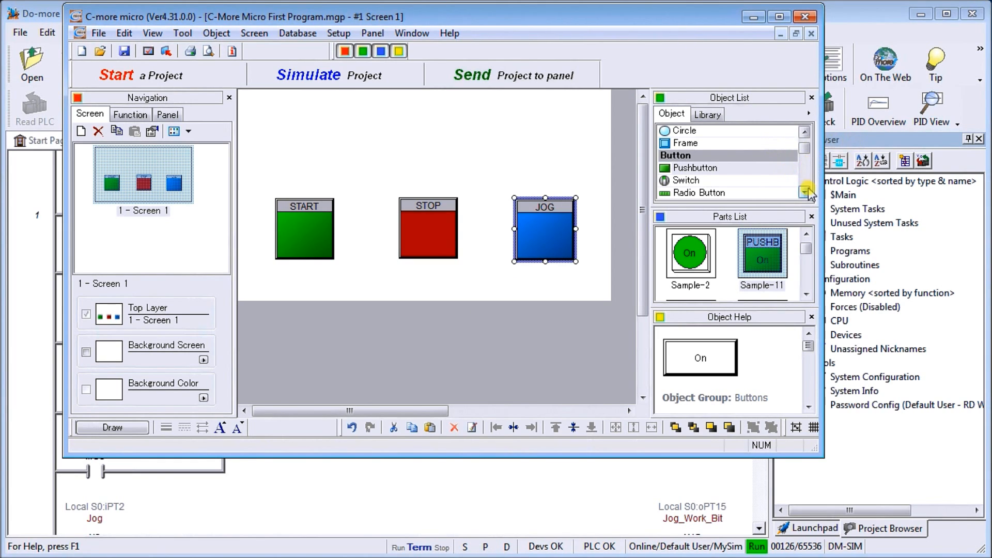
Place a green domed graphic indicator light (Sample-4) on Screen 1 above the STOP pushbutton.
scroll(803, 190, "down", 6)
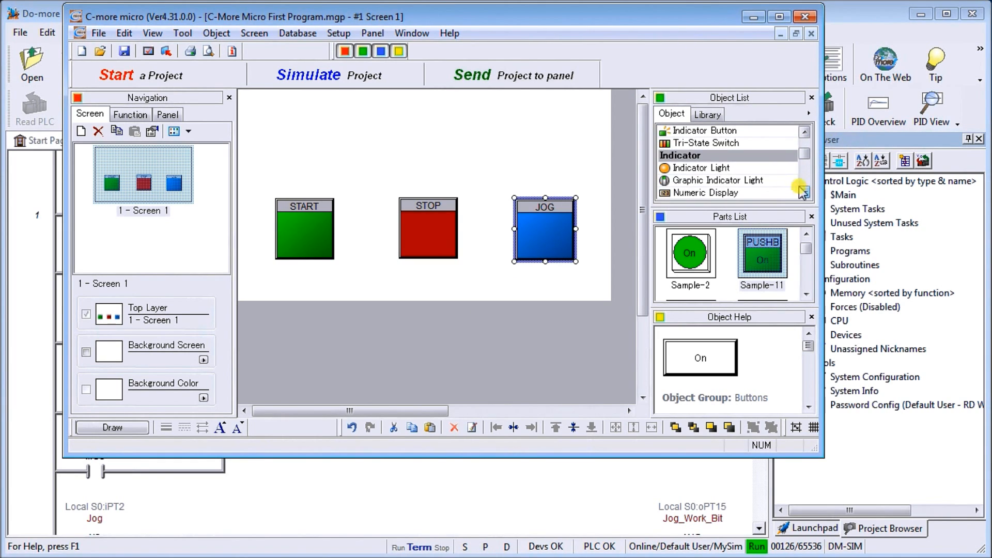
left_click(709, 182)
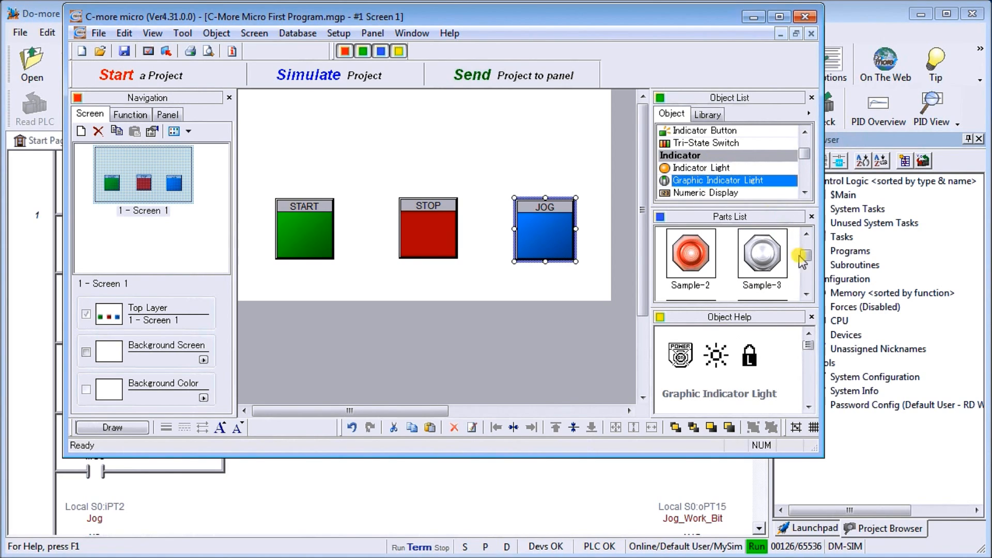
left_click(806, 295)
left_click(806, 295)
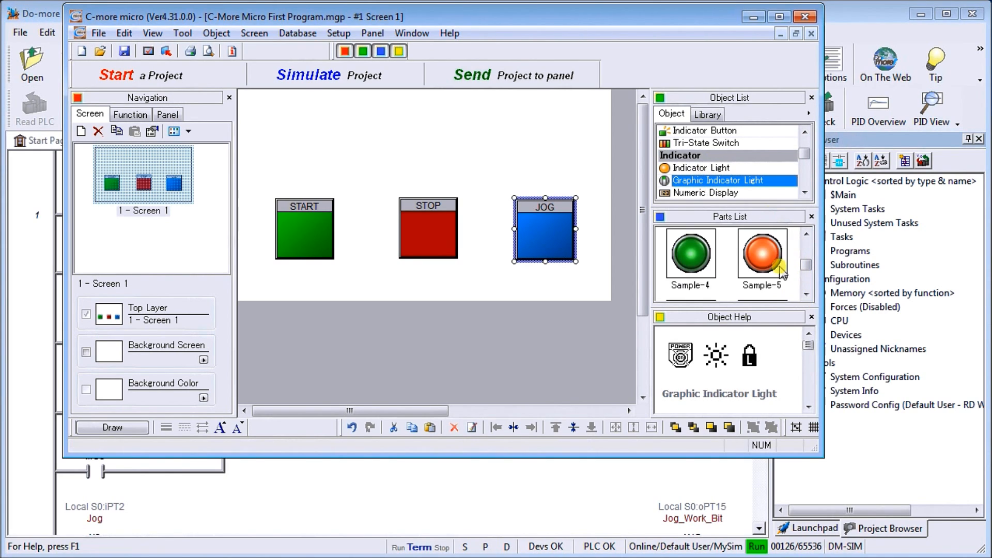
left_click(692, 255)
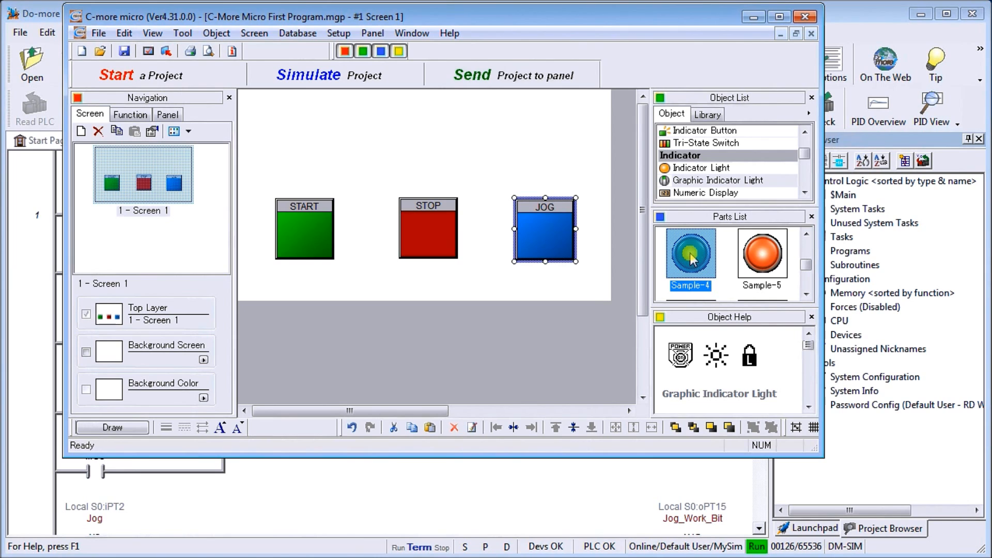
left_click_drag(690, 253, 392, 122)
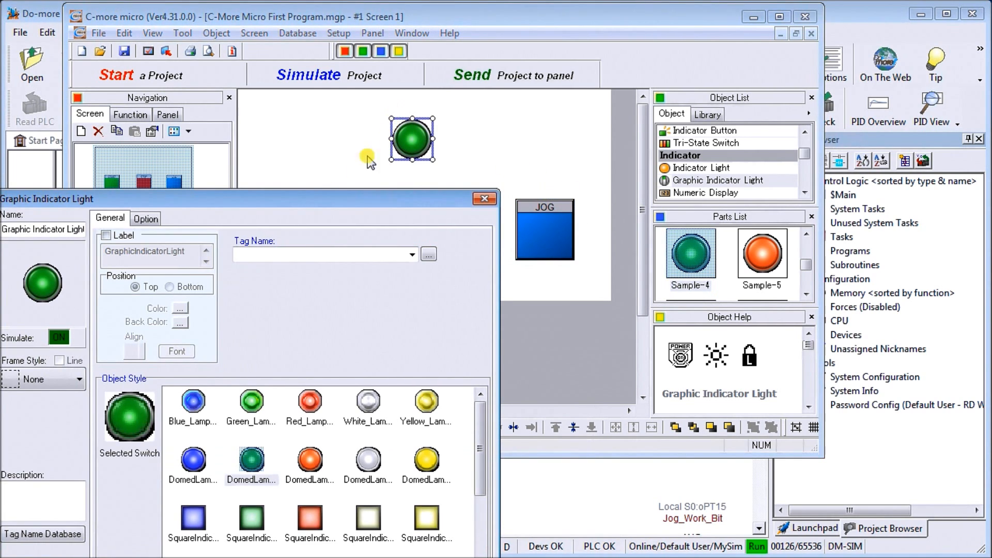
Preview the graphic indicator light's ON and OFF appearance by toggling its simulated state.
left_click_drag(309, 201, 350, 48)
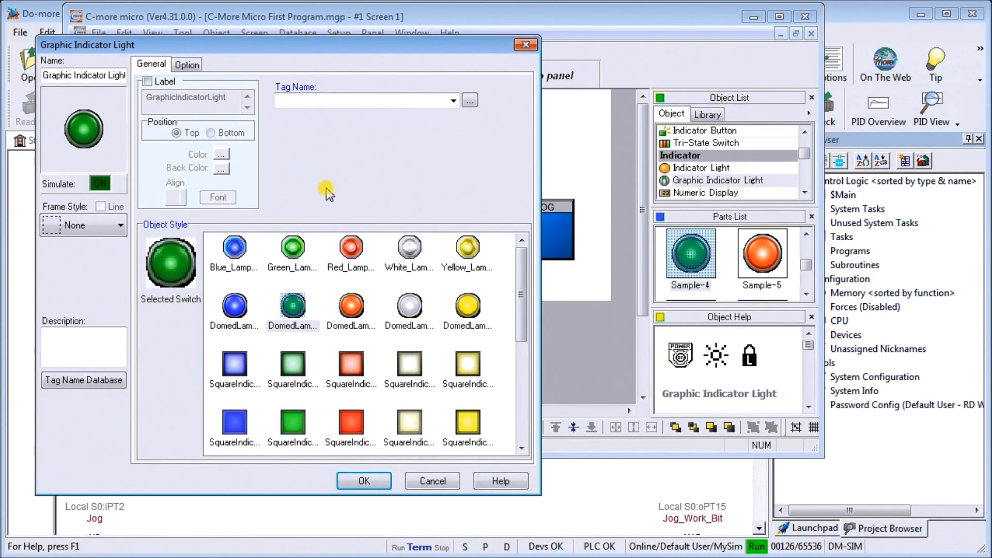
left_click(103, 185)
left_click(104, 184)
left_click(103, 185)
left_click(103, 185)
left_click(104, 185)
Add a discrete tag MI1 on DEV001 with memory type 1 and address 1 to the tag name database.
left_click(451, 101)
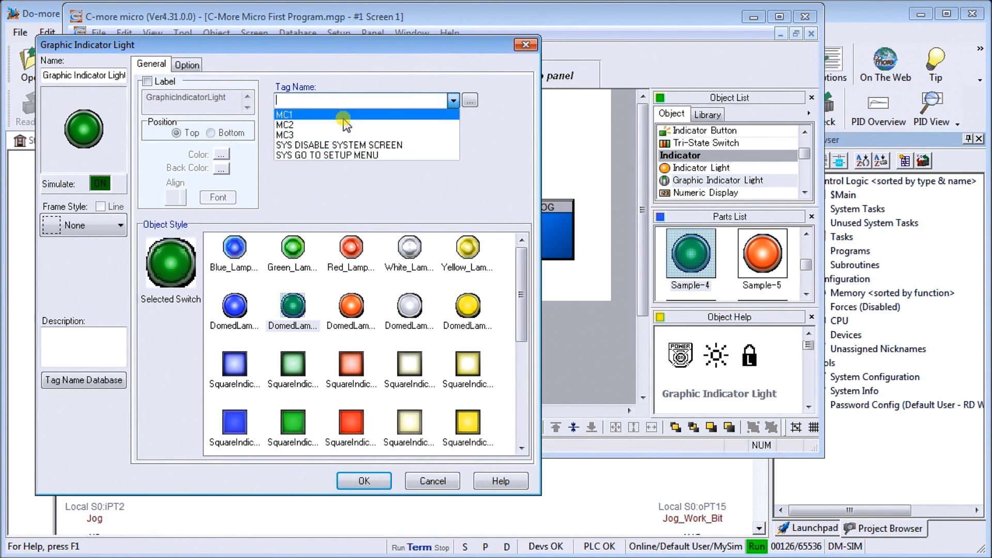
left_click(355, 101)
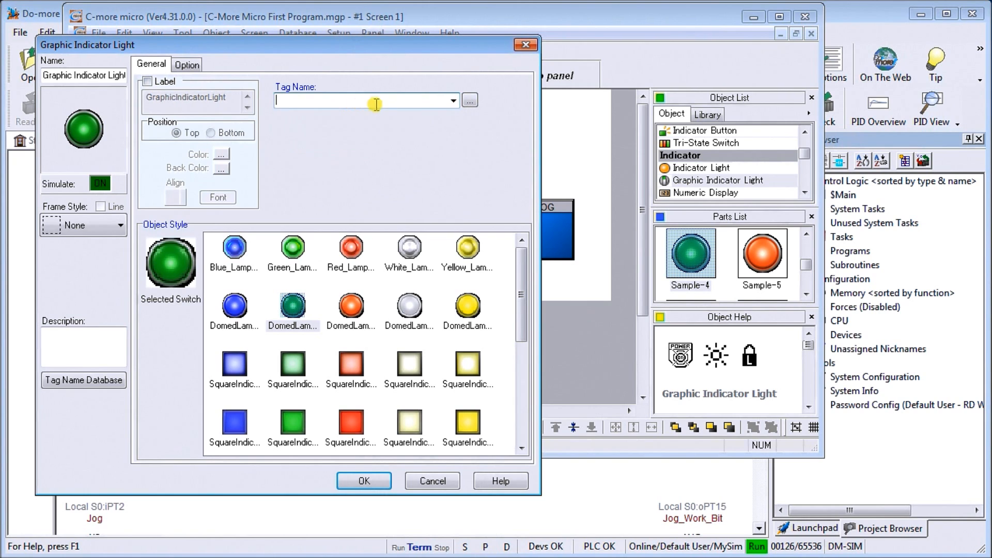
left_click(470, 101)
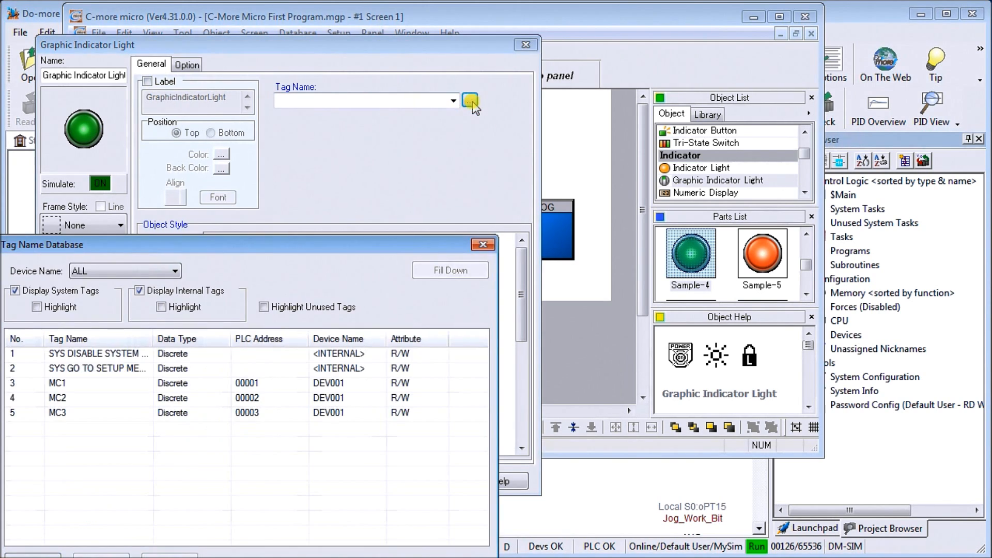
left_click_drag(286, 244, 348, 177)
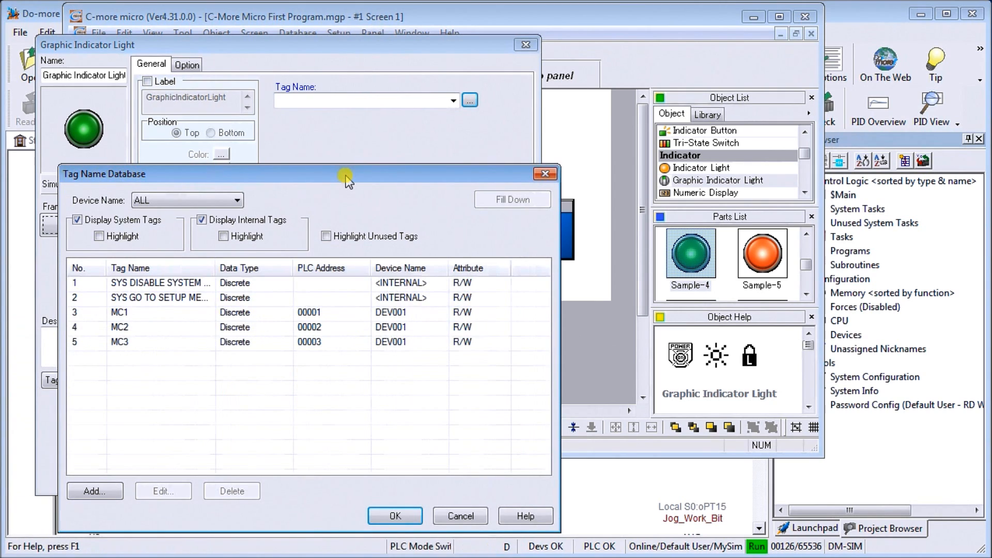
left_click(94, 491)
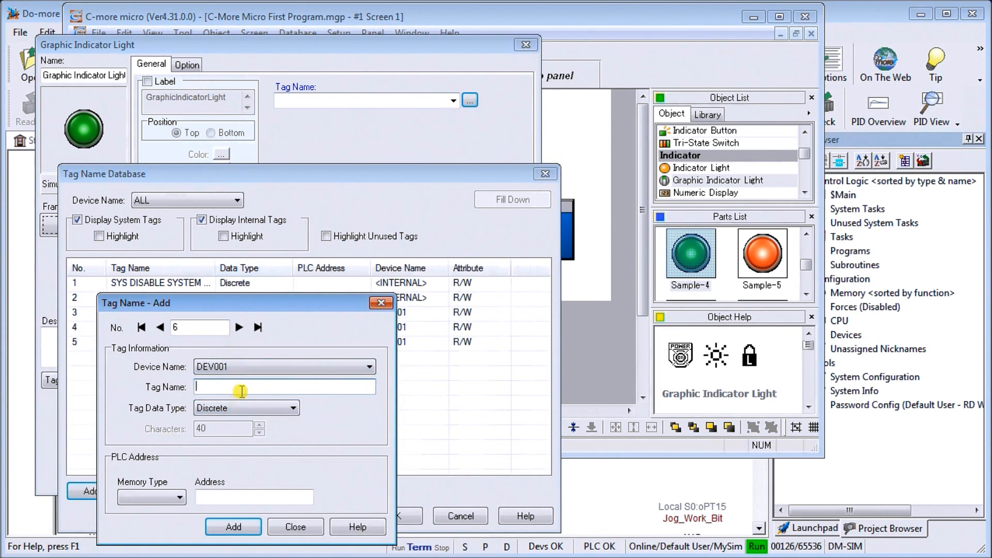
type("MI1")
left_click(162, 498)
left_click(155, 521)
left_click(221, 498)
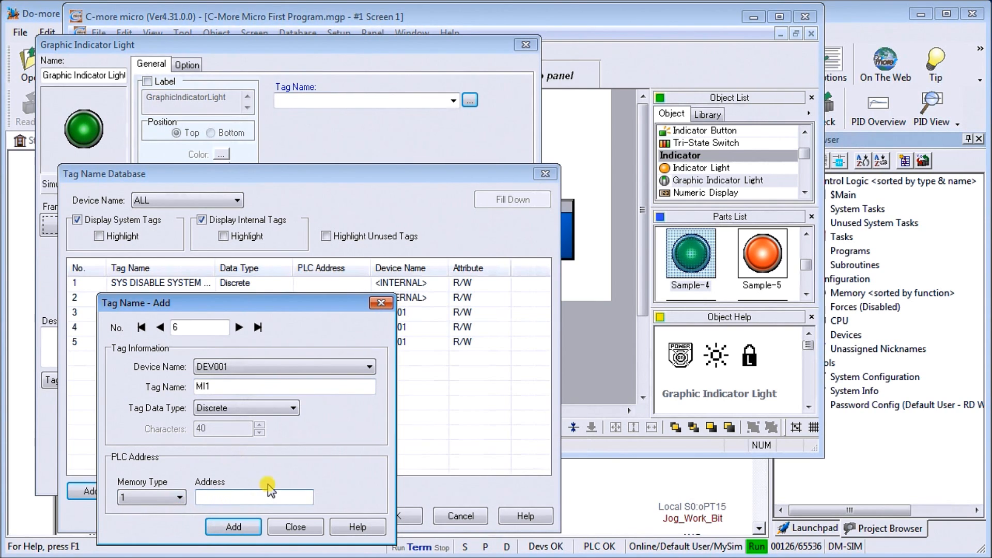
type("1")
left_click(225, 526)
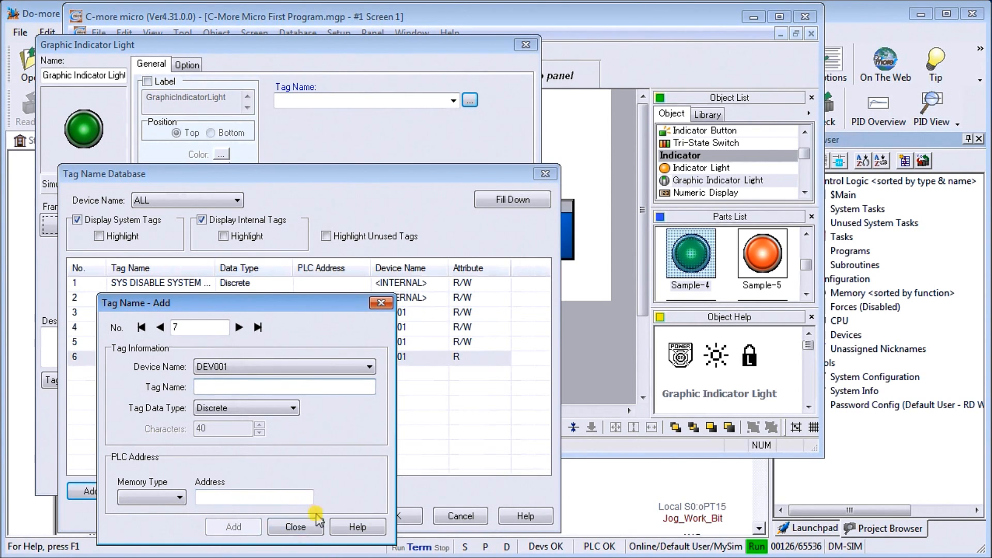
left_click(299, 526)
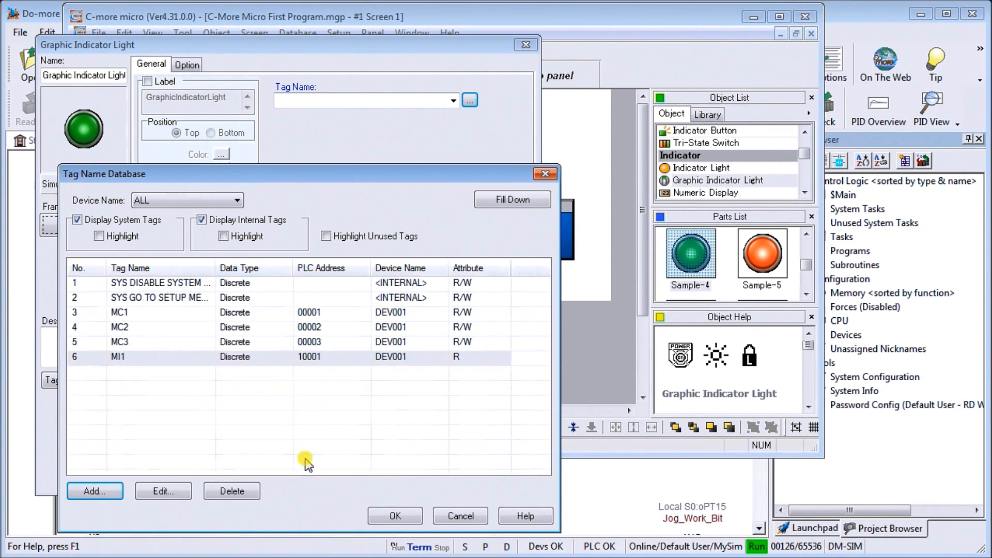
Assign tag MI1 to the green graphic indicator light and accept its properties.
left_click(182, 359)
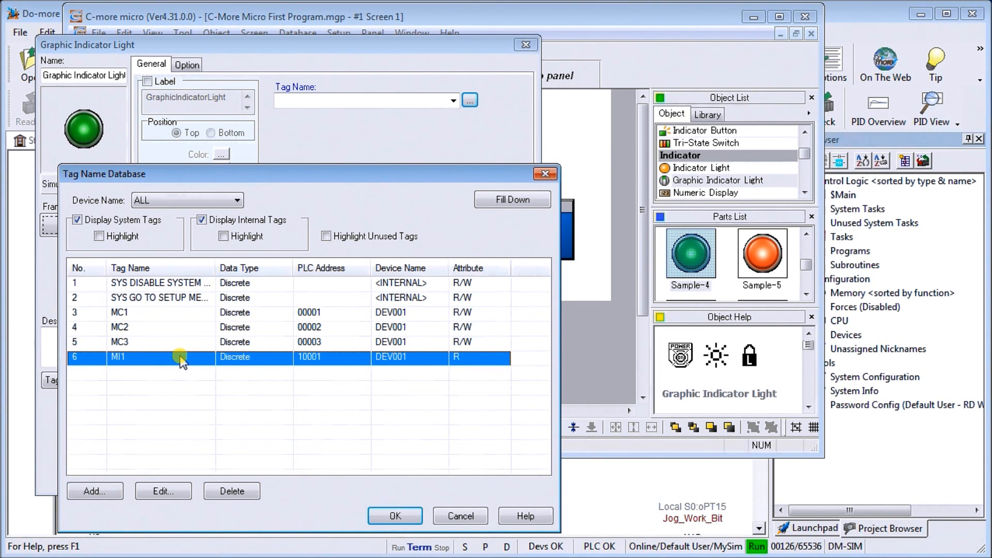
left_click(396, 516)
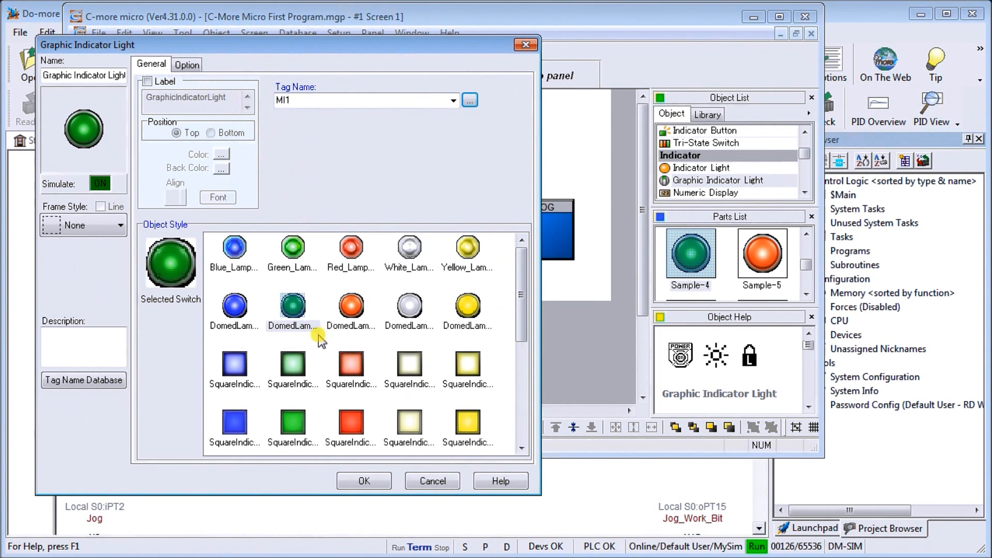
left_click(364, 480)
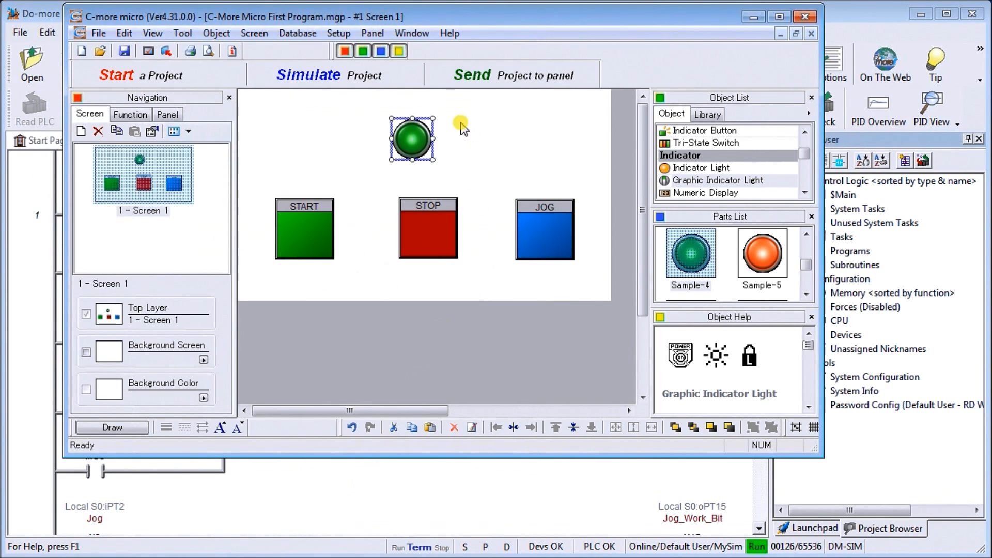
Enlarge the green indicator light above the STOP pushbutton and save the project as C-More Micro First Program.mgp.
mouse_move(433, 162)
left_mouse_down()
mouse_move(472, 193)
mouse_move(441, 156)
left_mouse_up()
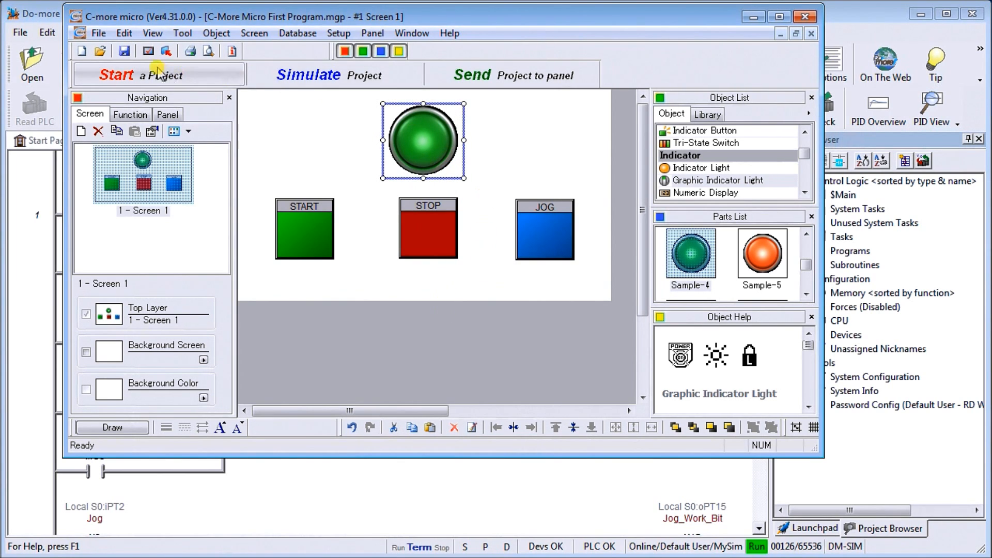
left_click(124, 51)
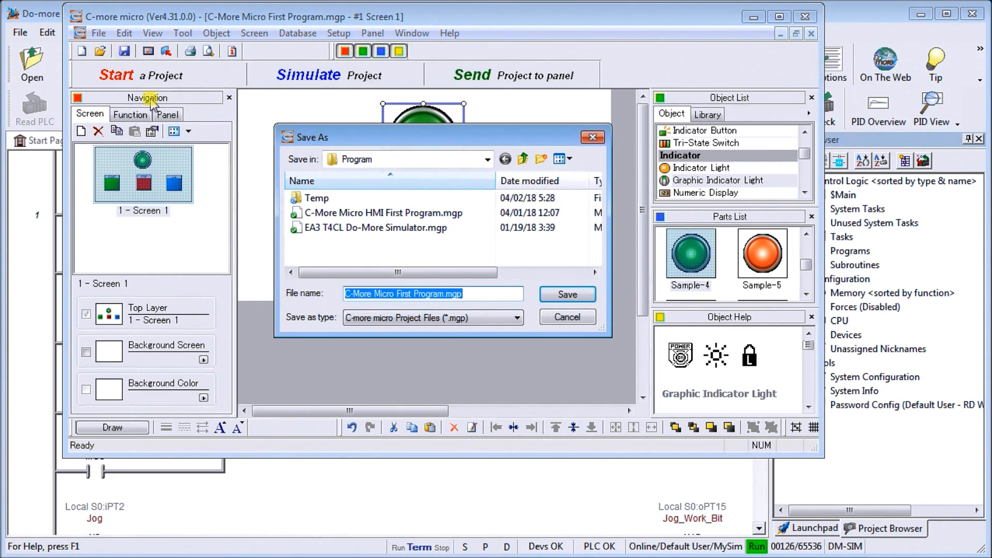
left_click(562, 296)
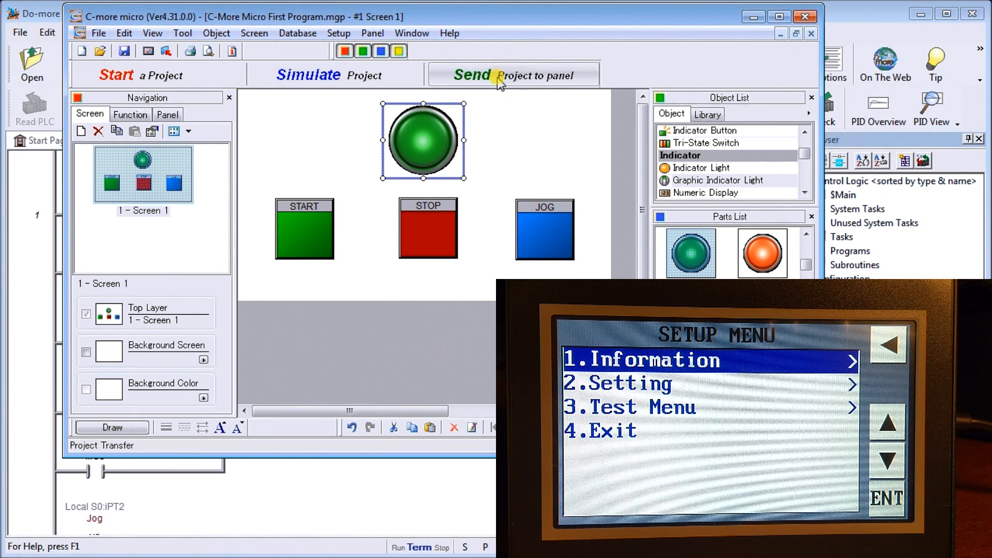
Transfer the project to the panel over serial port COM11, including saving the project to panel memory.
left_click(99, 34)
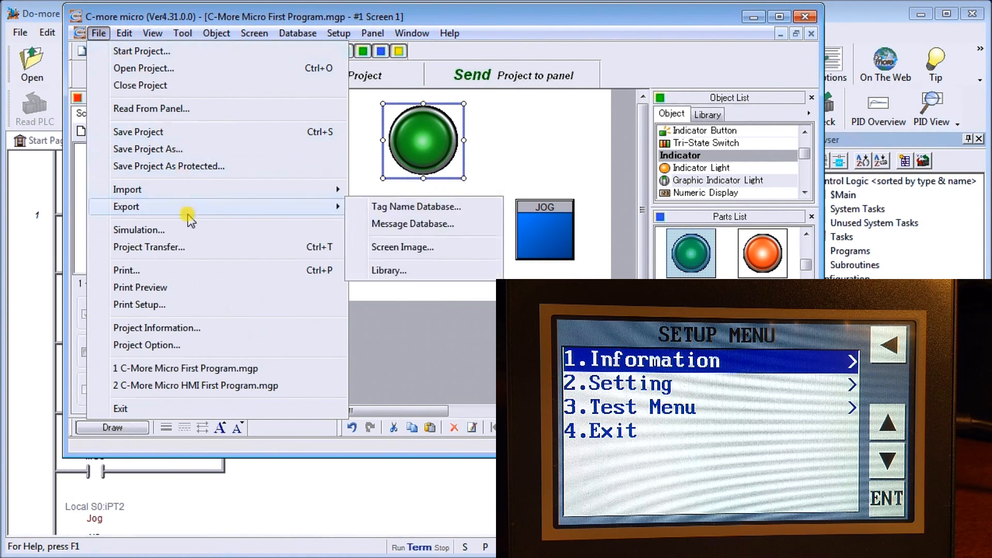
left_click(198, 250)
left_click_drag(234, 224, 194, 123)
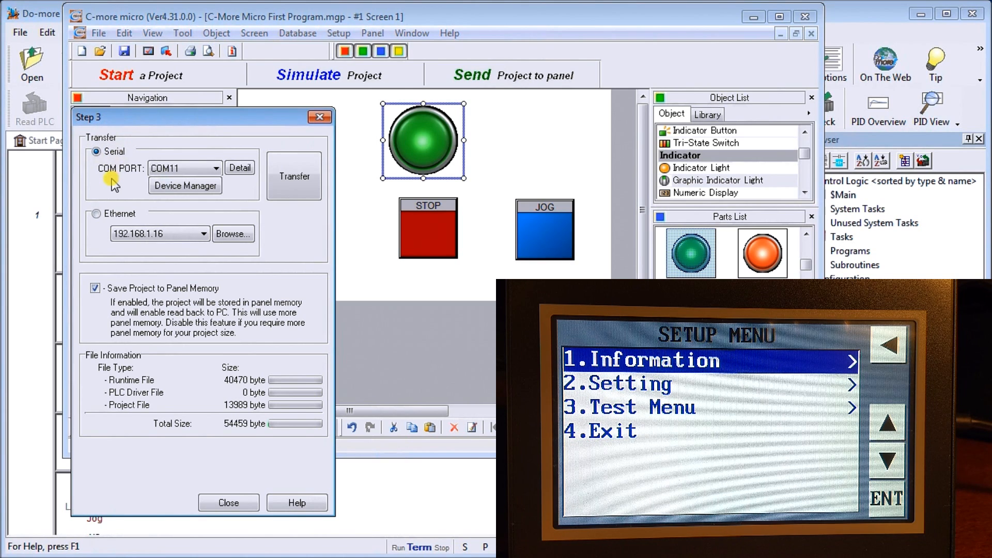
left_click(300, 181)
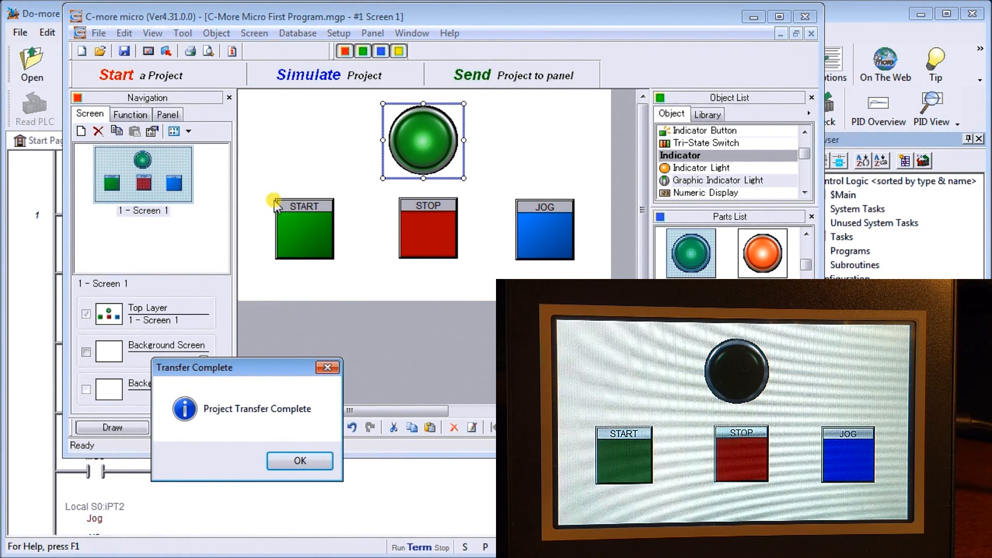
left_click(303, 463)
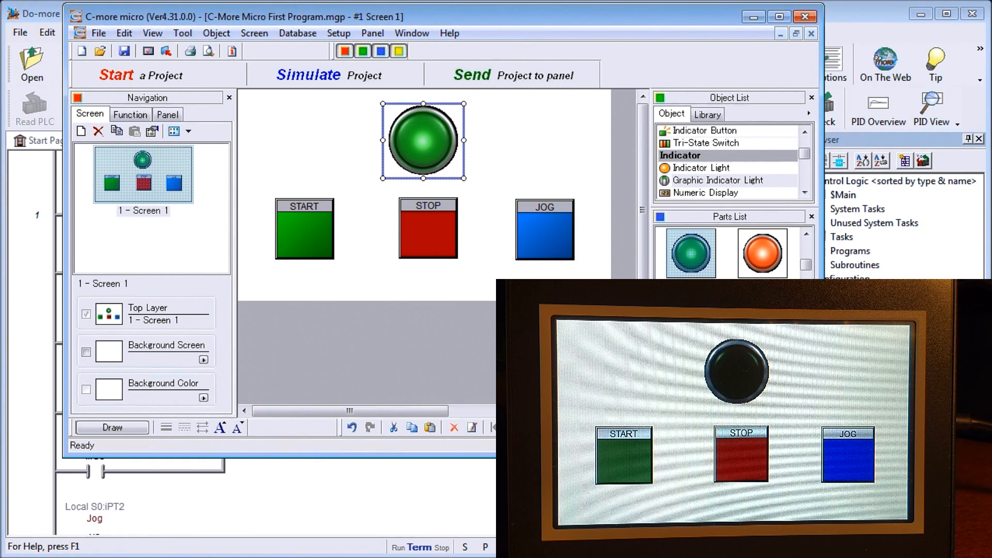
Switch to the Do-more Simulator and turn on input X0 to test the panel's indicator light.
key("alt+Tab")
left_click_drag(414, 83, 305, 18)
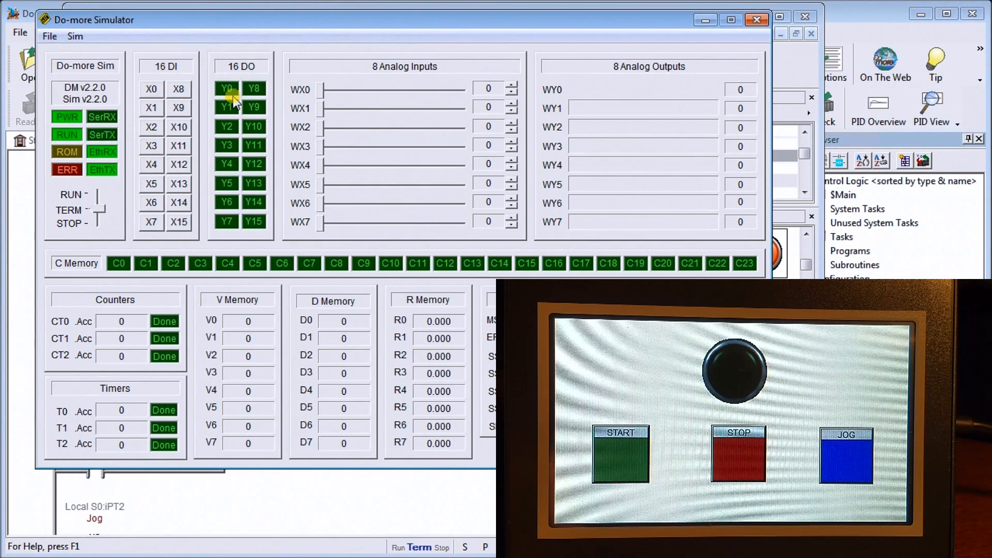
left_click(152, 90)
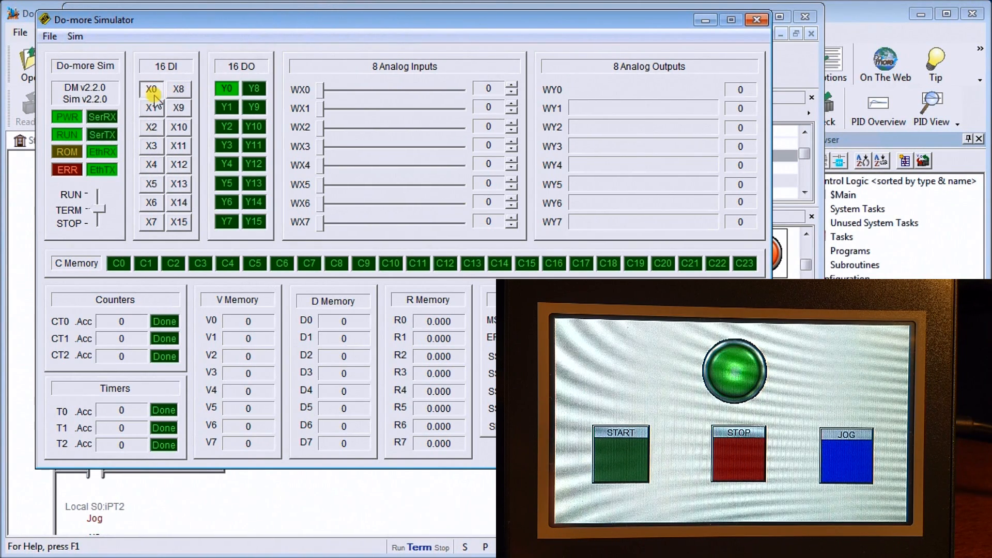